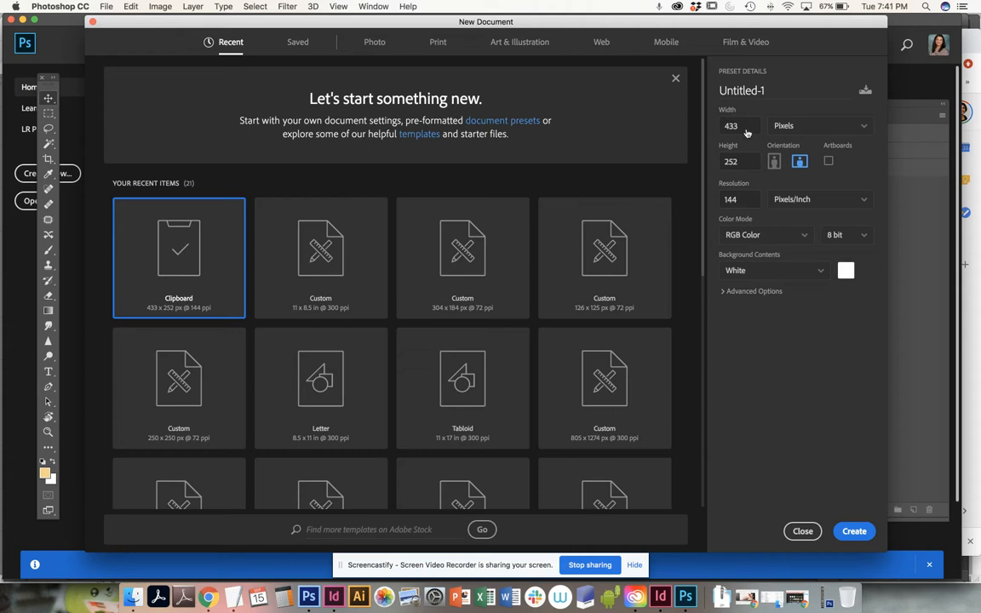
# Step: Create a portrait Letter print document, 8.5 x 11 inches at 300 pixels/inch, in RGB Color with a white background
pyautogui.click(437, 43)
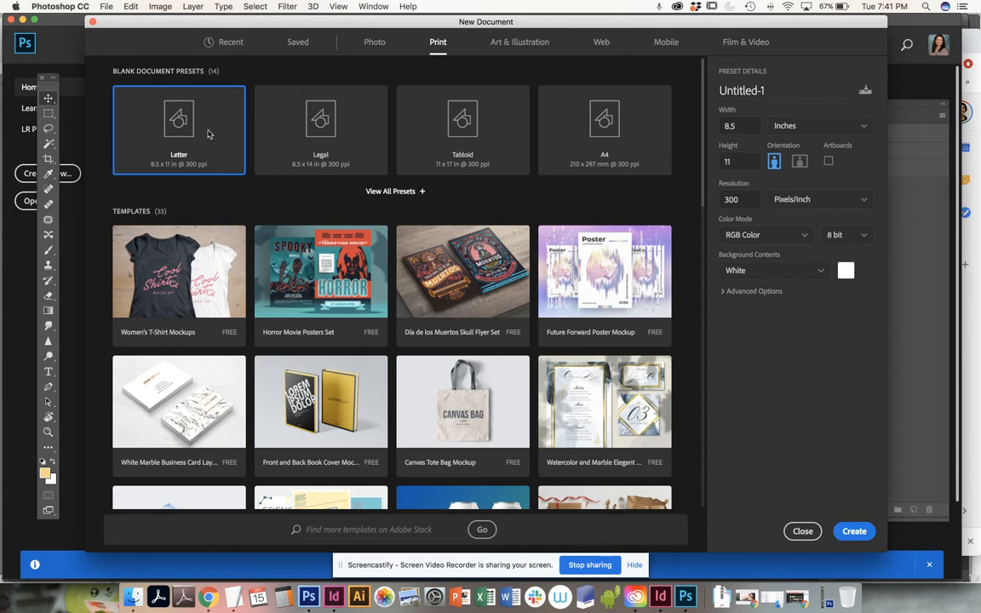
pyautogui.click(796, 129)
pyautogui.click(794, 131)
pyautogui.click(775, 163)
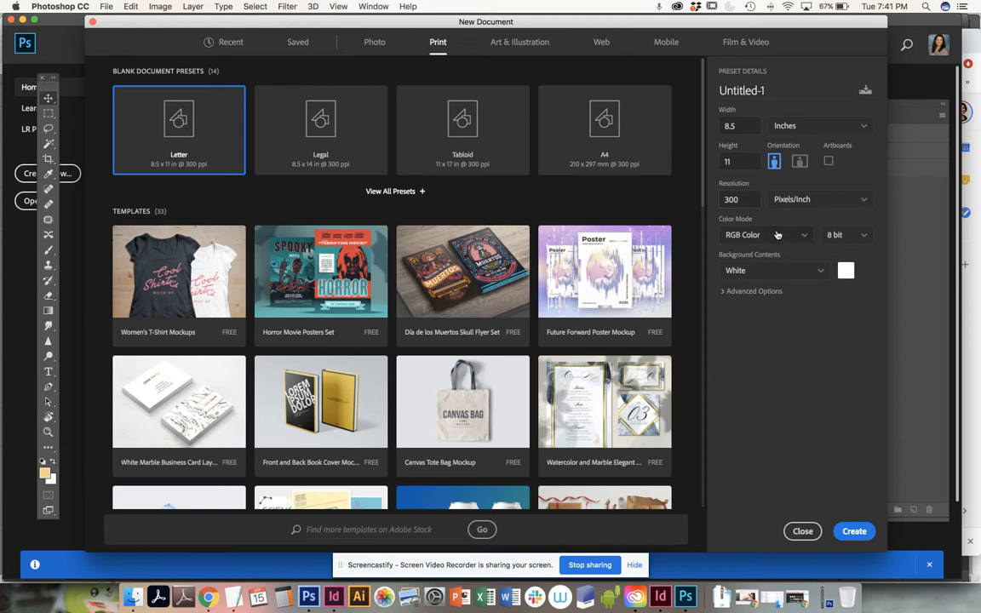
pyautogui.click(856, 532)
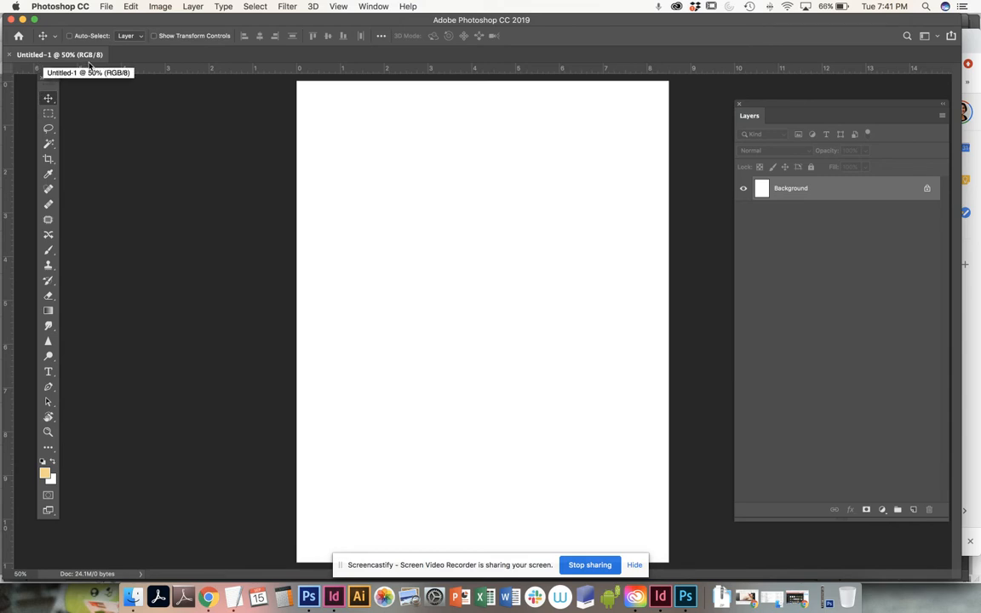
# Step: Move the floating tool palette and the Layers palette closer to the blank page
pyautogui.press('super')
pyautogui.press('super+minus')
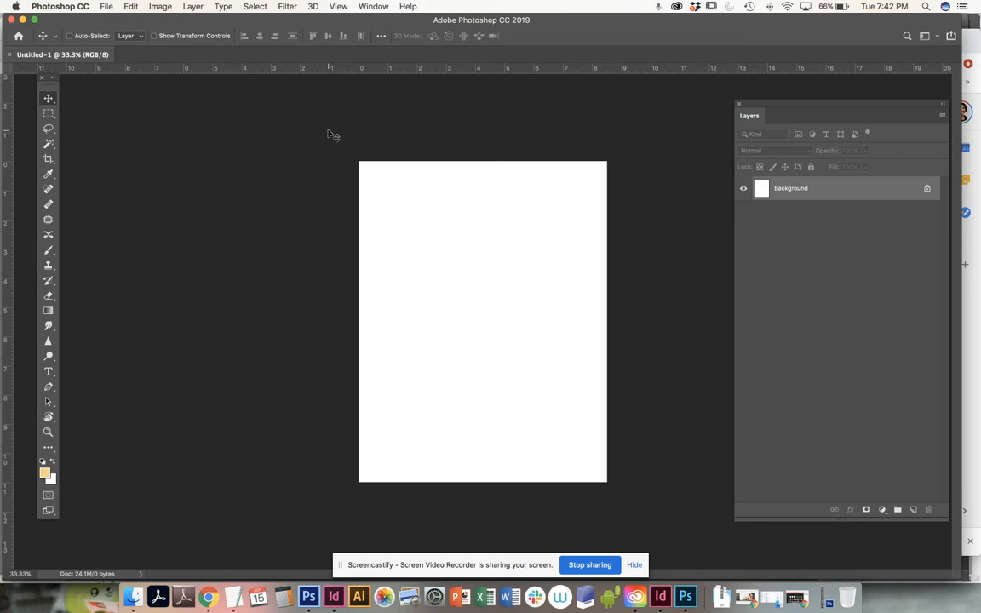
pyautogui.press('super+plus')
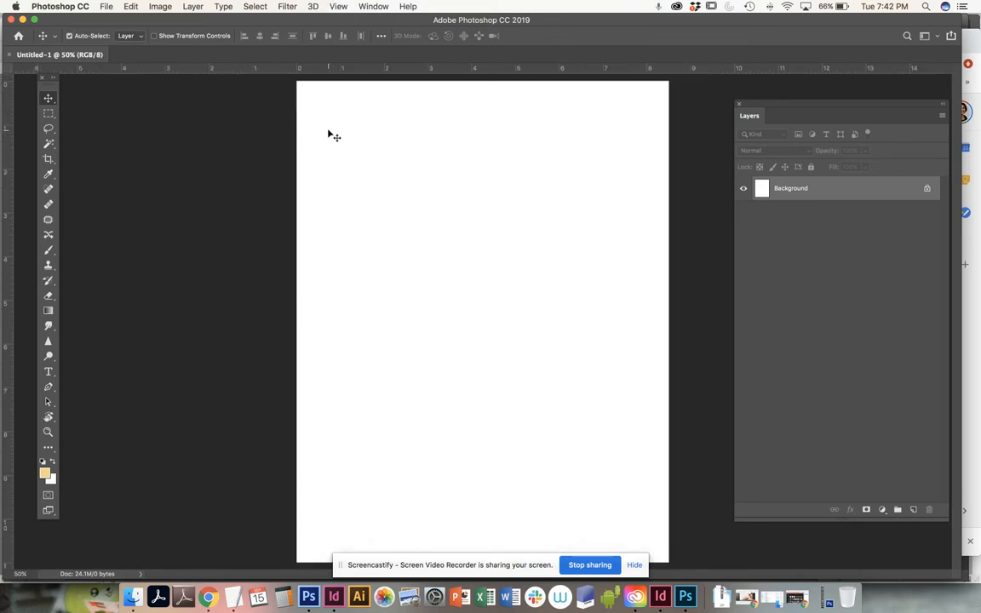
pyautogui.press('super+plus')
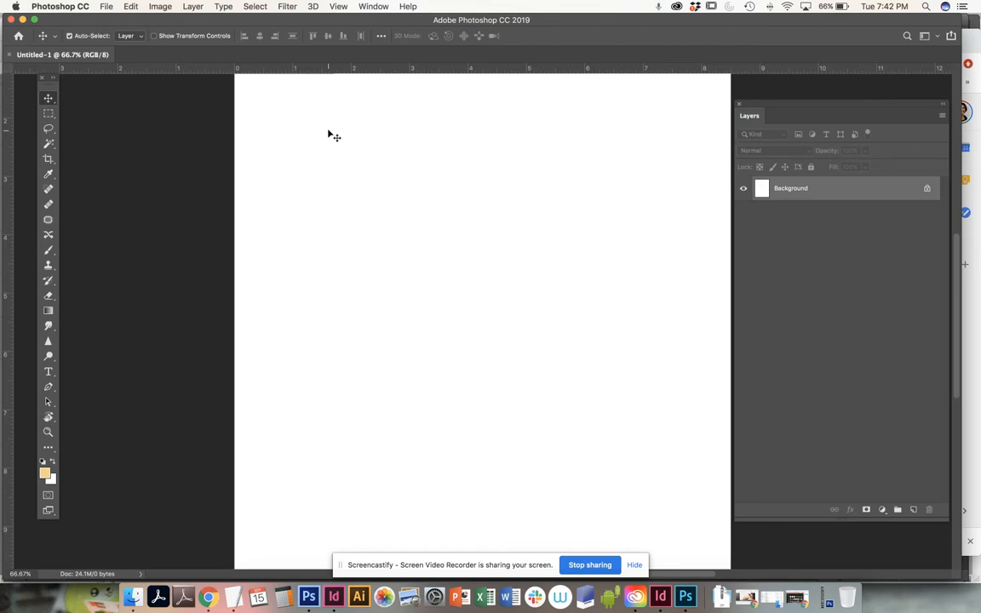
pyautogui.press('super+minus')
pyautogui.press('super+minus')
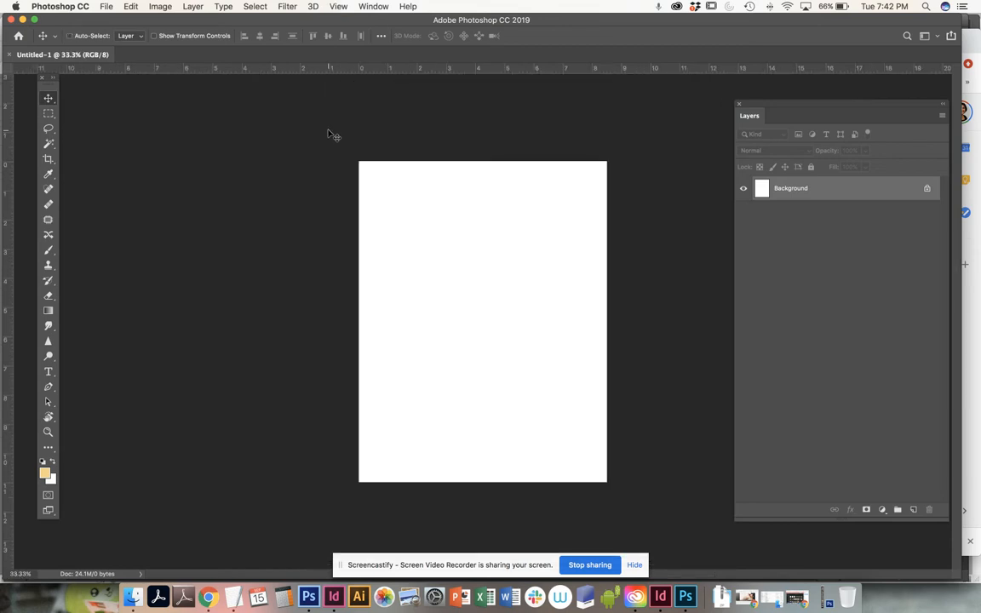
pyautogui.moveTo(51, 86); pyautogui.dragTo(246, 106)
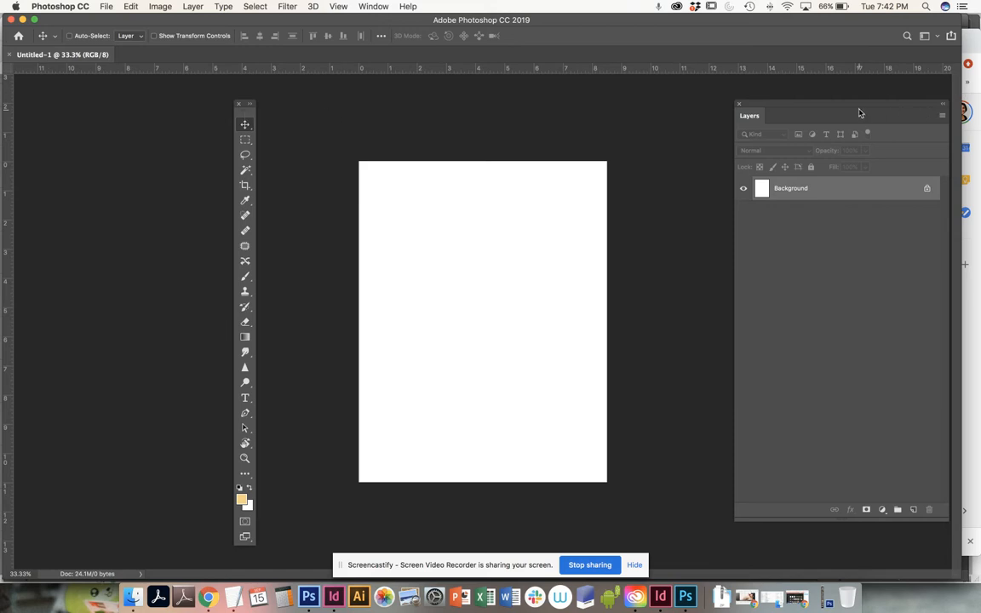
pyautogui.moveTo(835, 108); pyautogui.dragTo(800, 105)
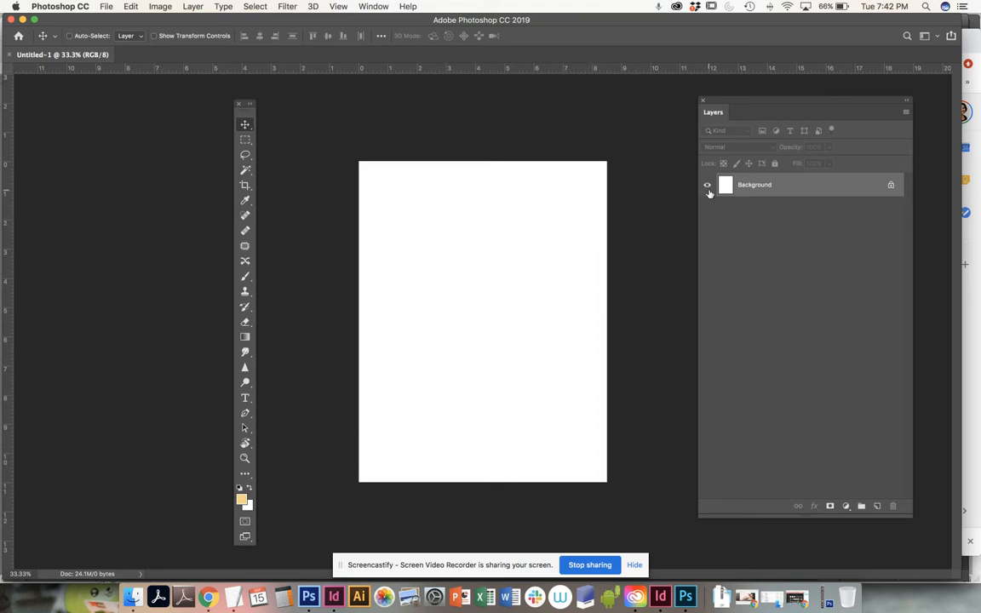
# Step: Start saving the document under a new name, with the DSGN_115_photoshop_flyer folder as the destination
pyautogui.click(107, 7)
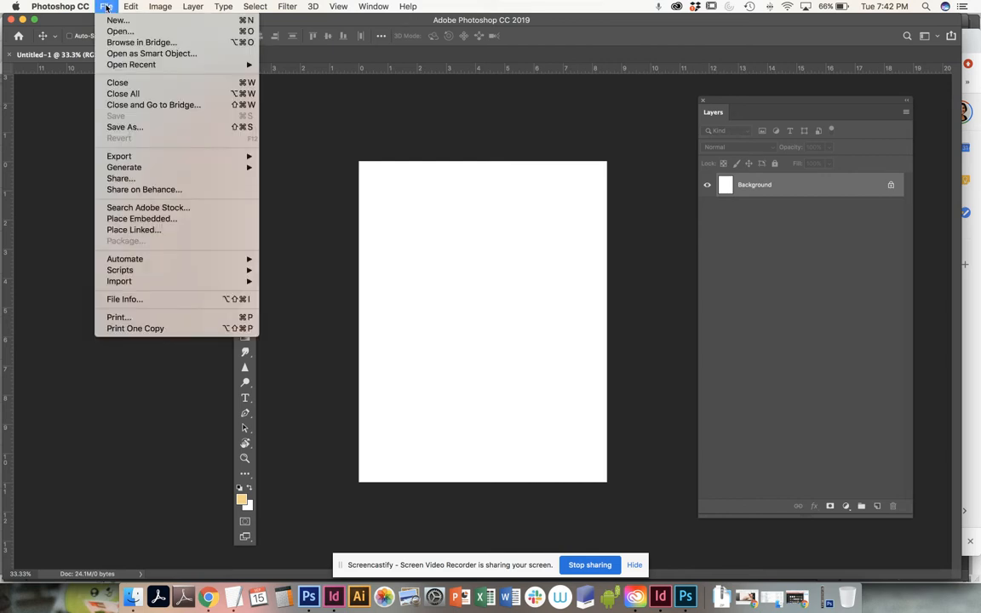
pyautogui.click(147, 130)
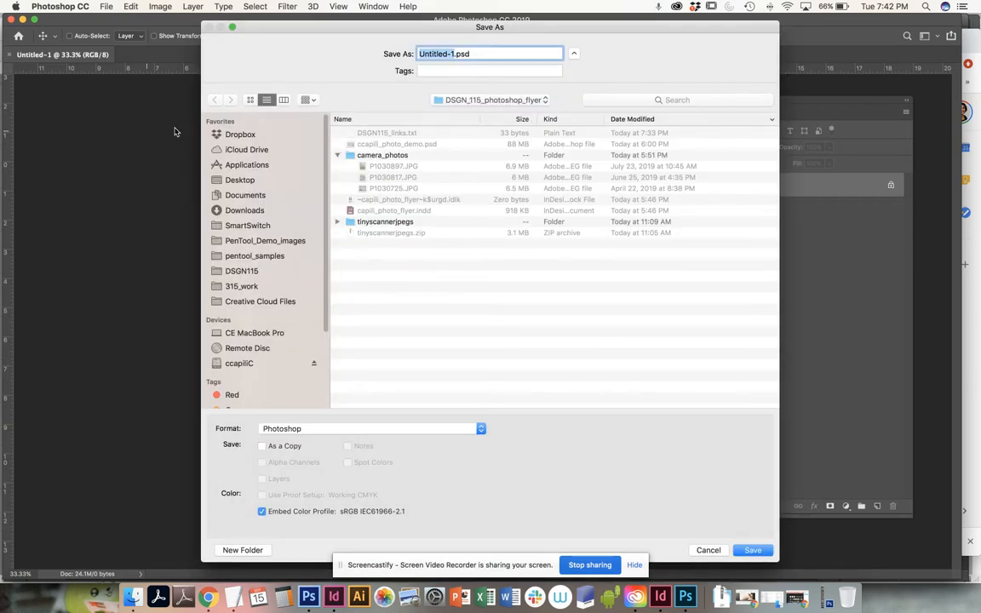
pyautogui.click(455, 101)
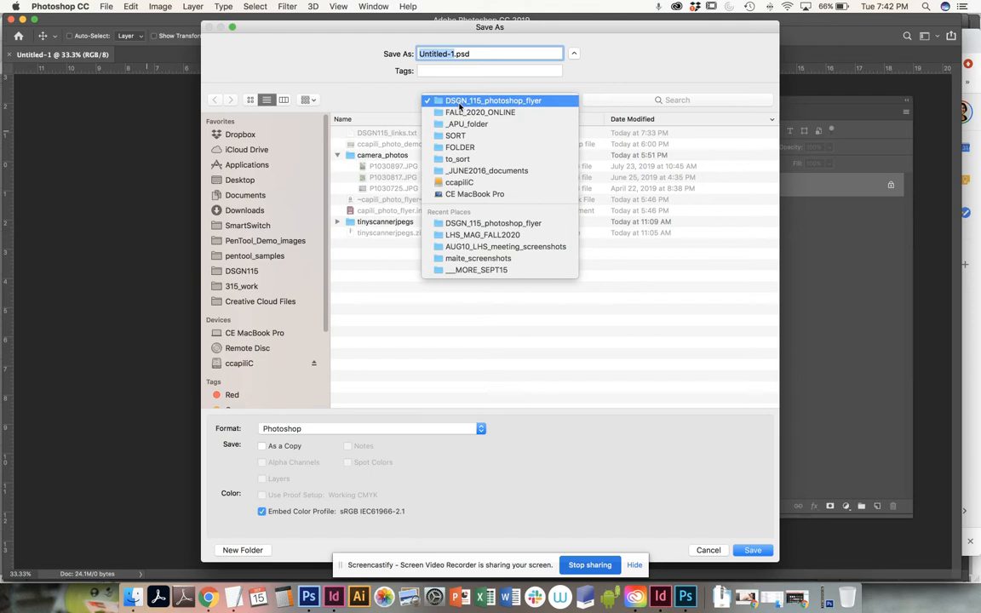
pyautogui.click(459, 102)
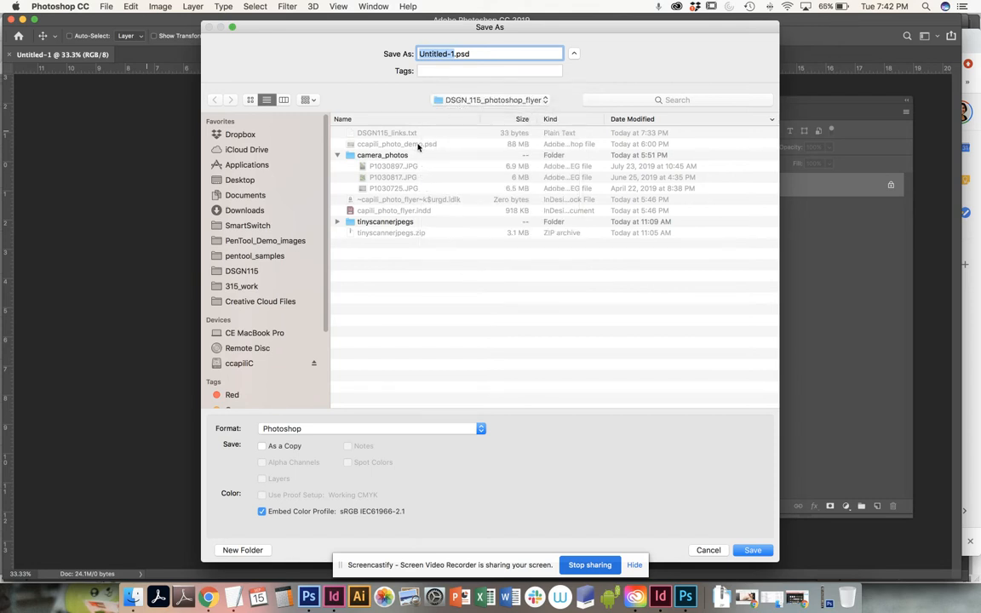
# Step: Name the file with the author's name followed by _photo_collage and save it in Photoshop format
pyautogui.click(417, 53)
pyautogui.doubleClick(419, 54)
pyautogui.write('ccapil')
pyautogui.write('i_dem')
pyautogui.press('BackSpace')
pyautogui.press('BackSpace')
pyautogui.press('BackSpace')
pyautogui.write('photo')
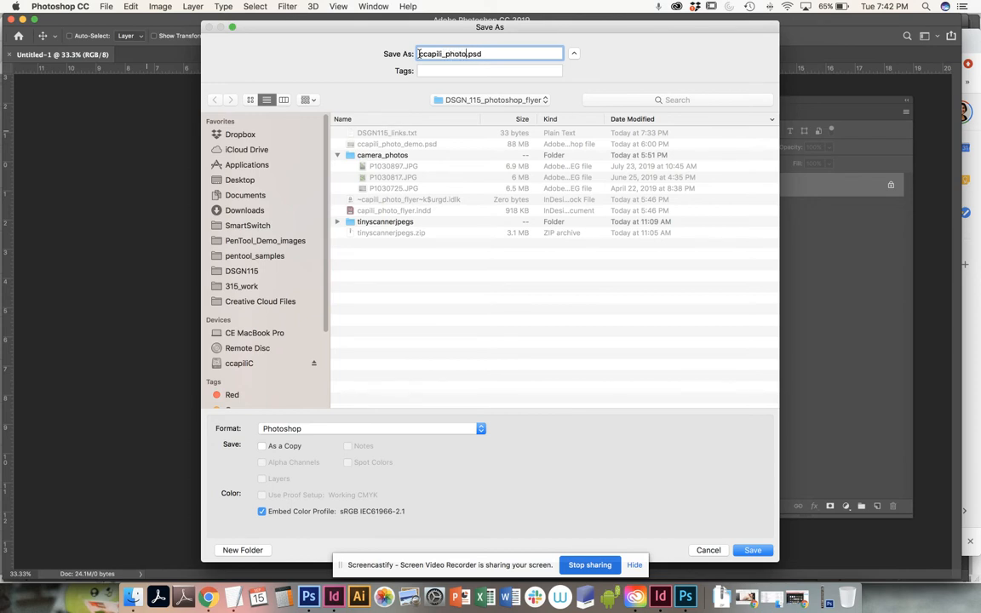
pyautogui.write('_fly')
pyautogui.press('BackSpace')
pyautogui.press('BackSpace')
pyautogui.press('BackSpace')
pyautogui.write('collage')
pyautogui.click(754, 551)
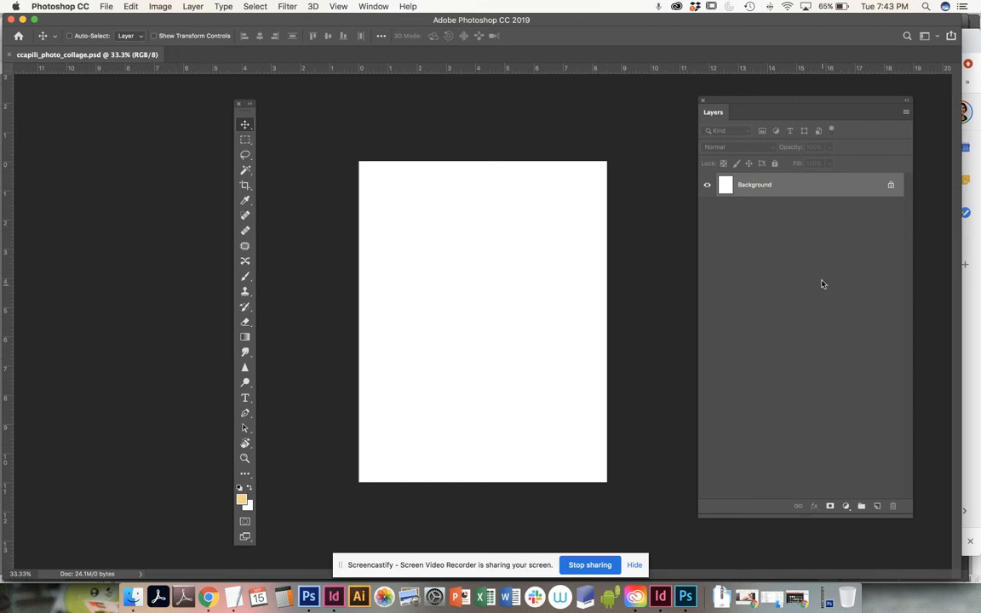
# Step: Shorten the floating Layers palette and reposition it beside the page
pyautogui.moveTo(770, 101); pyautogui.dragTo(724, 102)
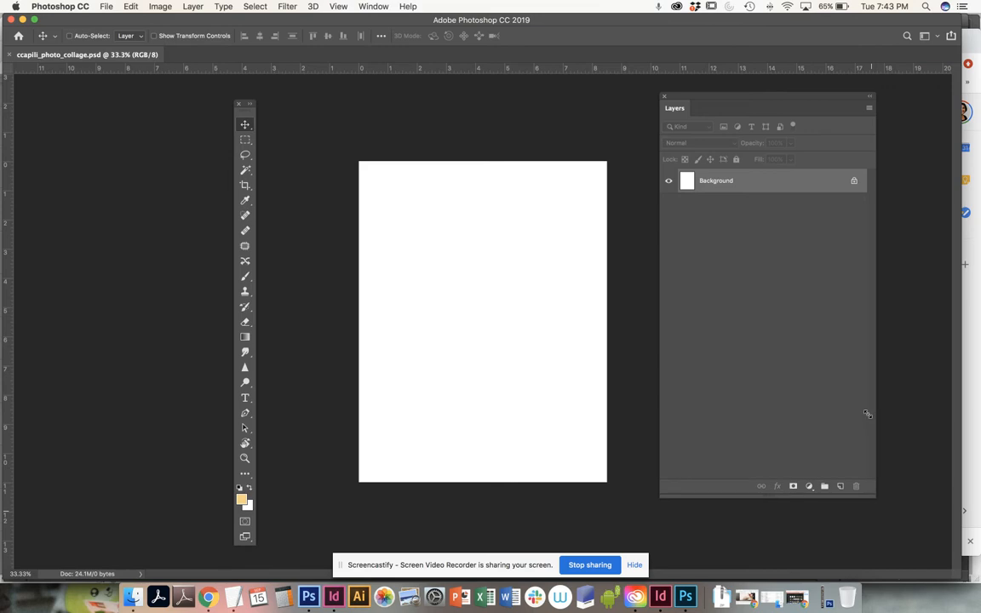
pyautogui.moveTo(873, 511); pyautogui.dragTo(867, 344)
pyautogui.moveTo(727, 101); pyautogui.dragTo(865, 184)
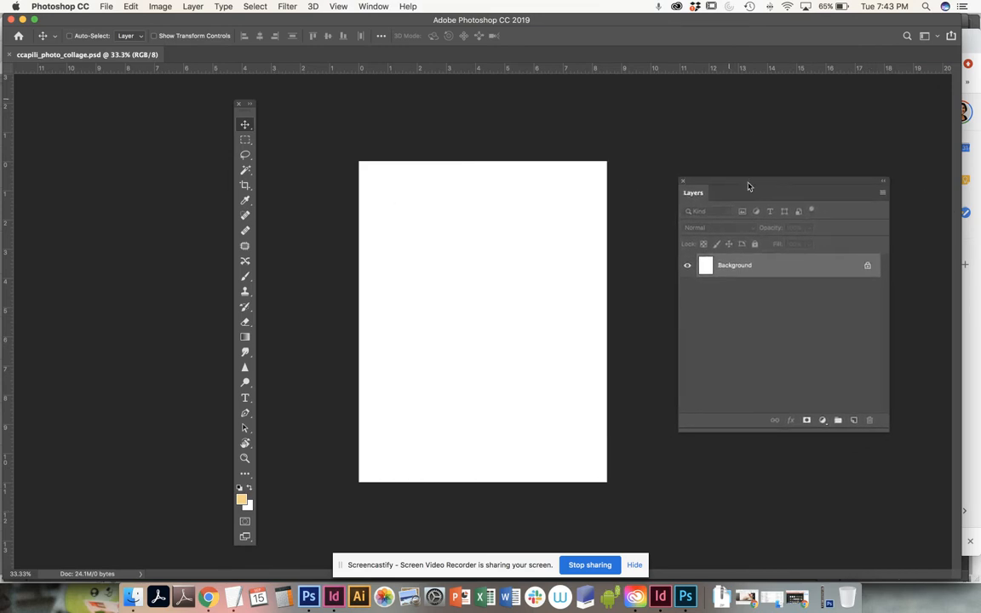
# Step: Convert the locked Background into a regular layer named Layer 0, and toggle its visibility off and on
pyautogui.doubleClick(743, 267)
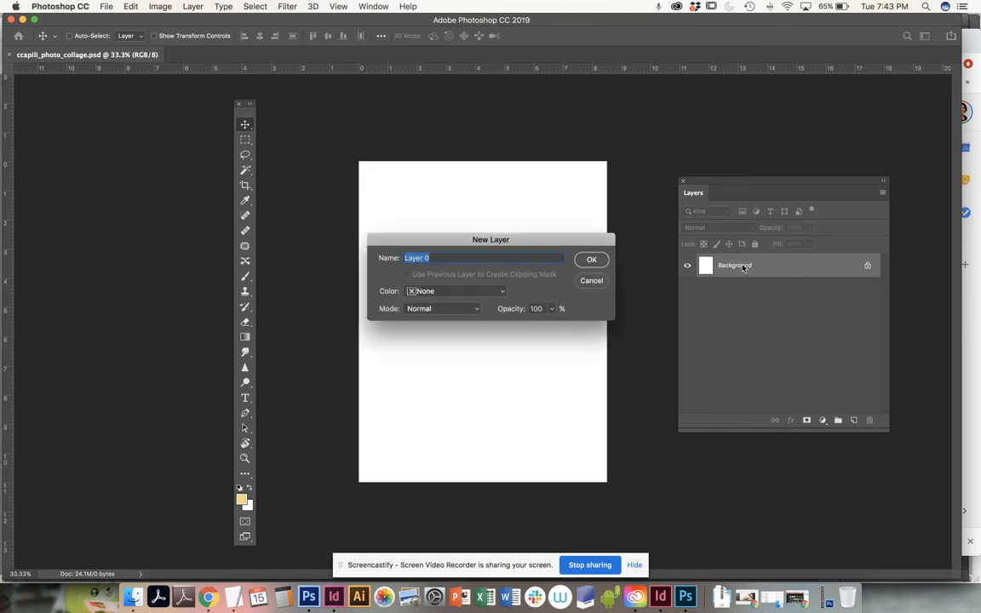
pyautogui.click(591, 260)
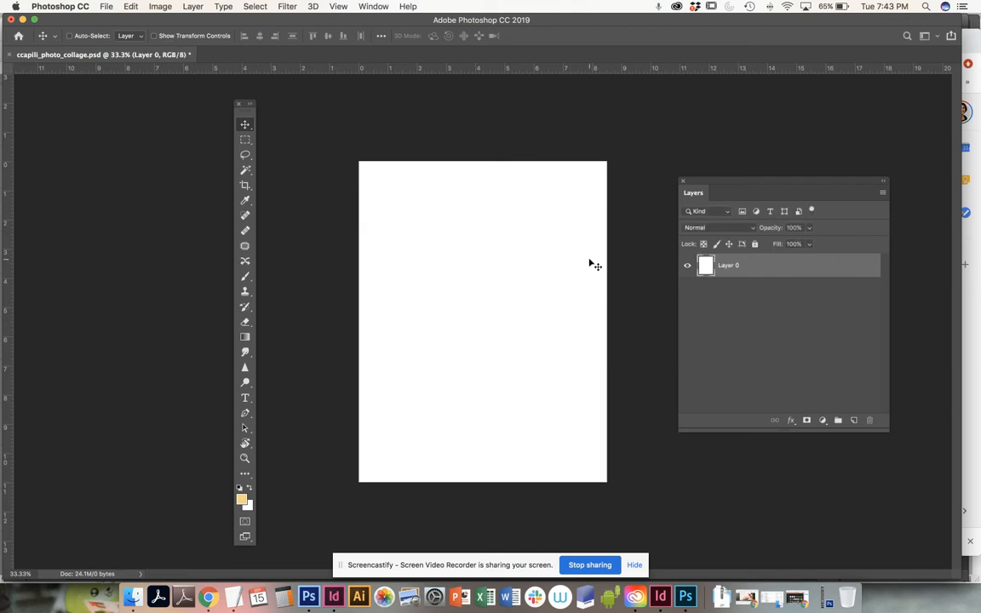
pyautogui.click(686, 266)
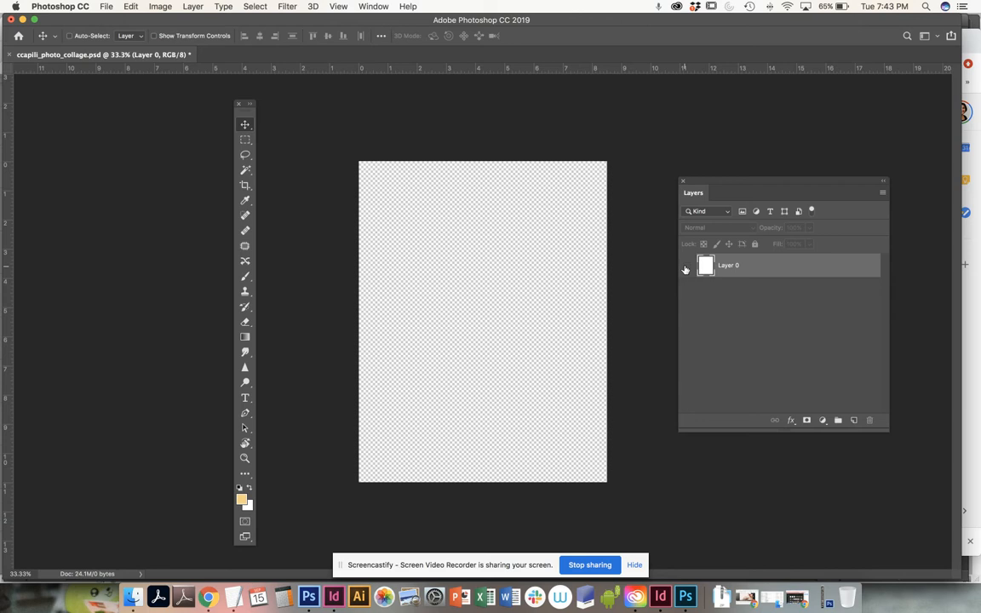
pyautogui.click(686, 268)
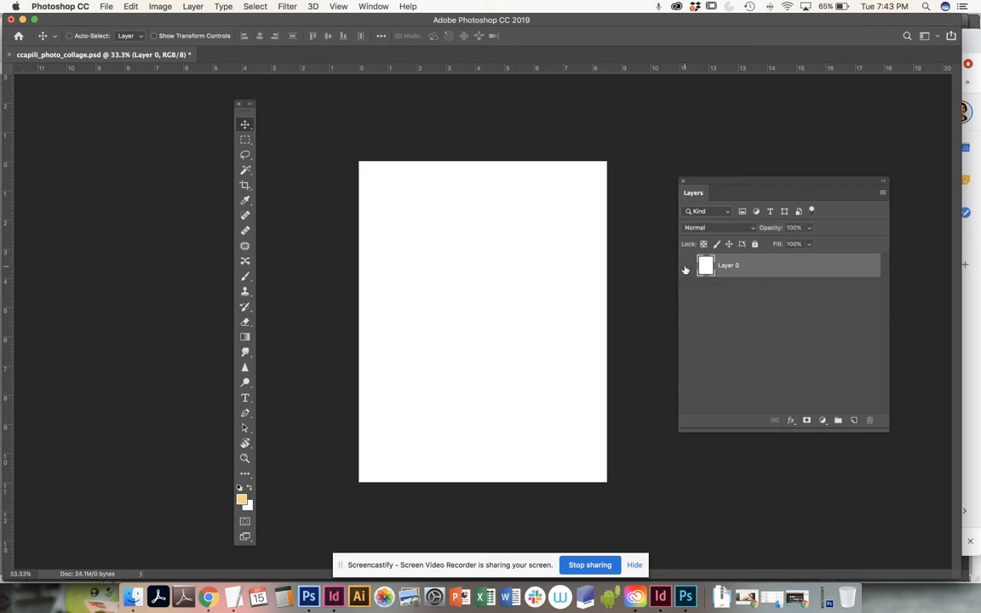
pyautogui.click(686, 267)
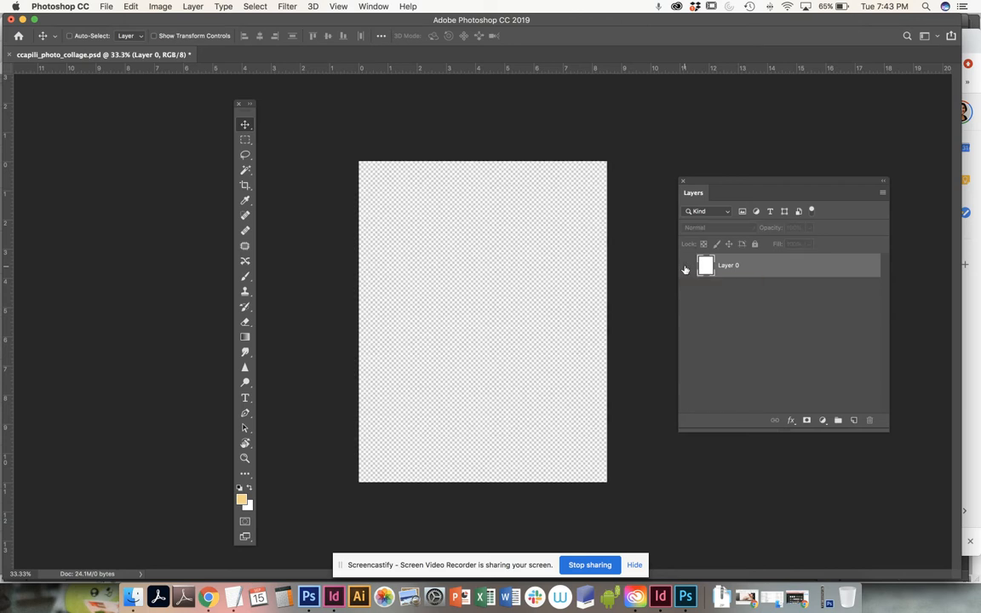
pyautogui.click(686, 267)
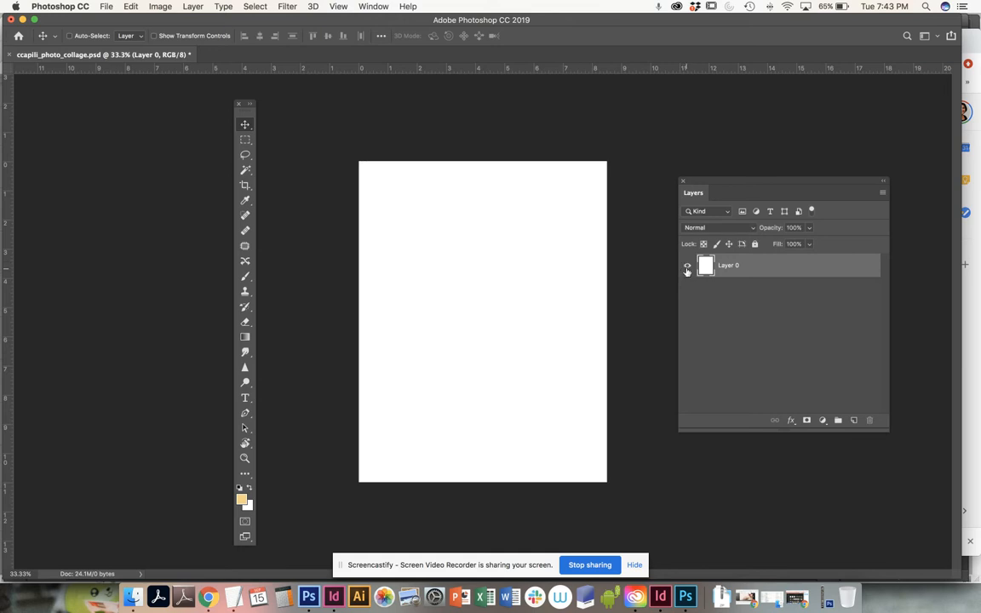
pyautogui.click(687, 268)
pyautogui.click(687, 267)
# Step: Open the three photos P1030897.JPG, P1030817.JPG and P1030725.JPG from the camera_photos folder together
pyautogui.press('super+o')
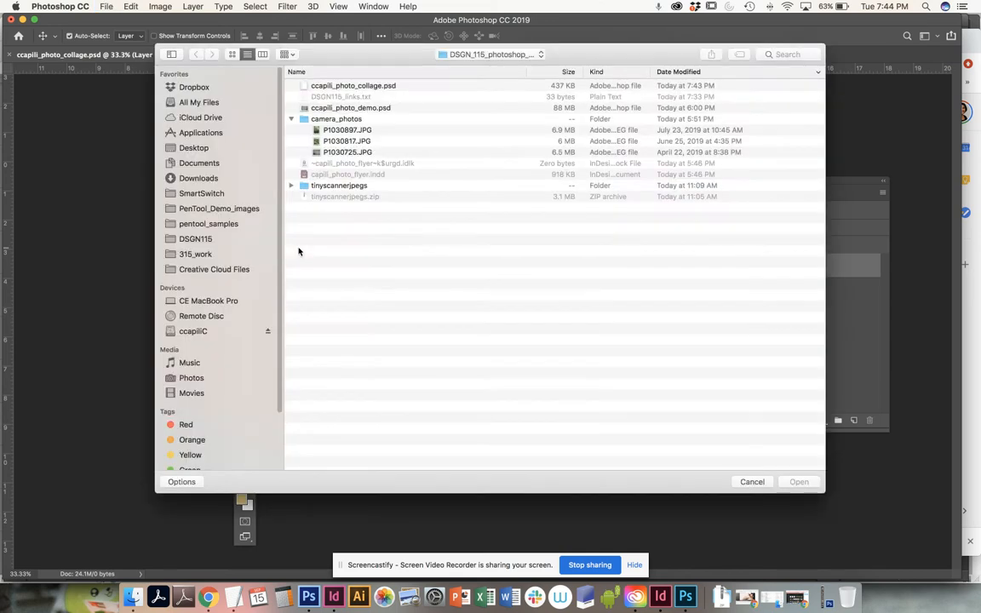
pyautogui.click(341, 131)
pyautogui.keyDown('shift'); pyautogui.click(344, 141); pyautogui.keyUp('shift')
pyautogui.keyDown('shift'); pyautogui.click(345, 152); pyautogui.keyUp('shift')
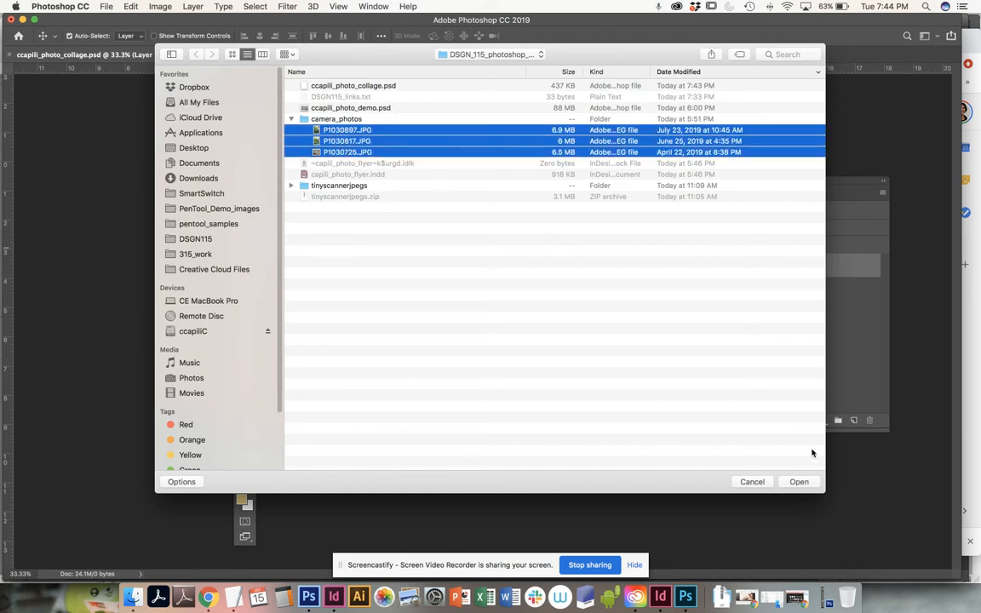
pyautogui.click(803, 483)
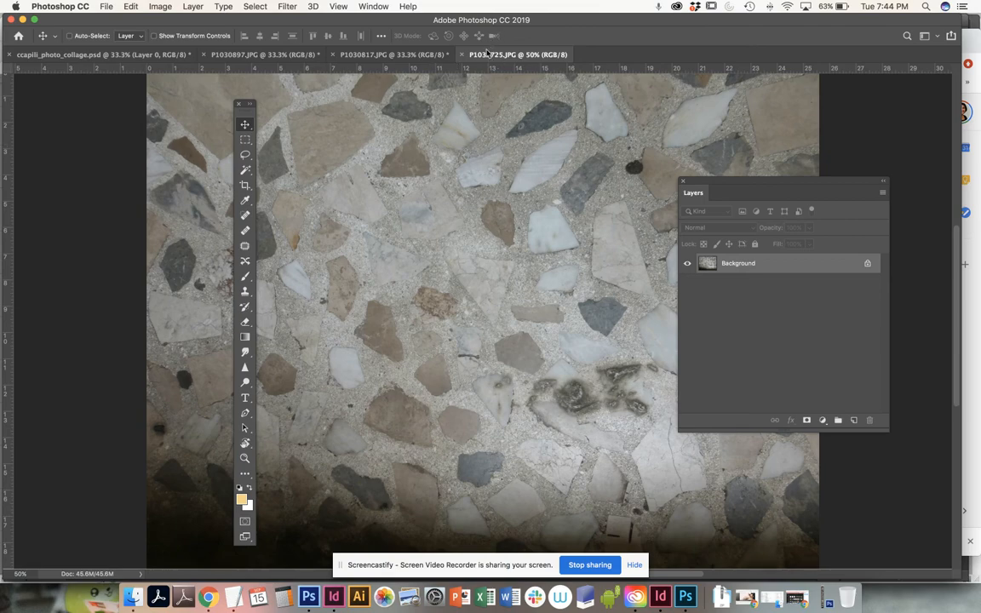
# Step: Look through the open documents and detach the three photos into separate floating windows
pyautogui.click(392, 54)
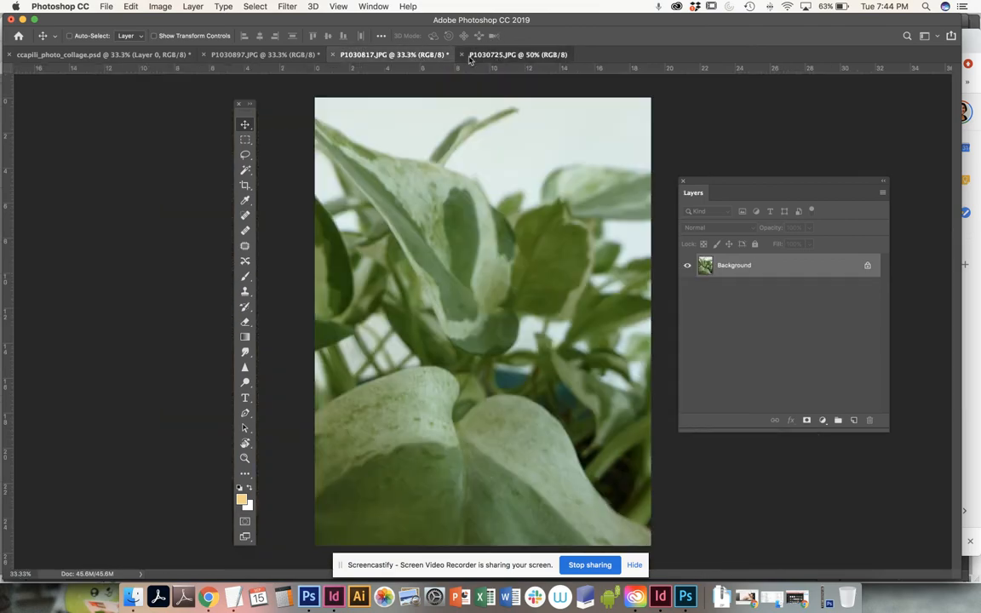
pyautogui.click(502, 54)
pyautogui.click(255, 55)
pyautogui.click(159, 55)
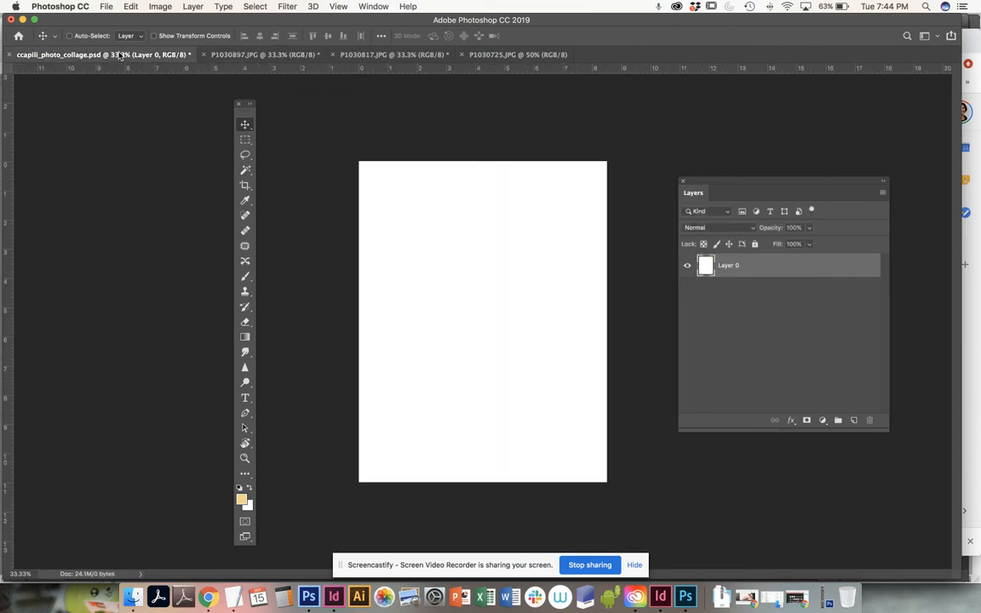
pyautogui.click(226, 58)
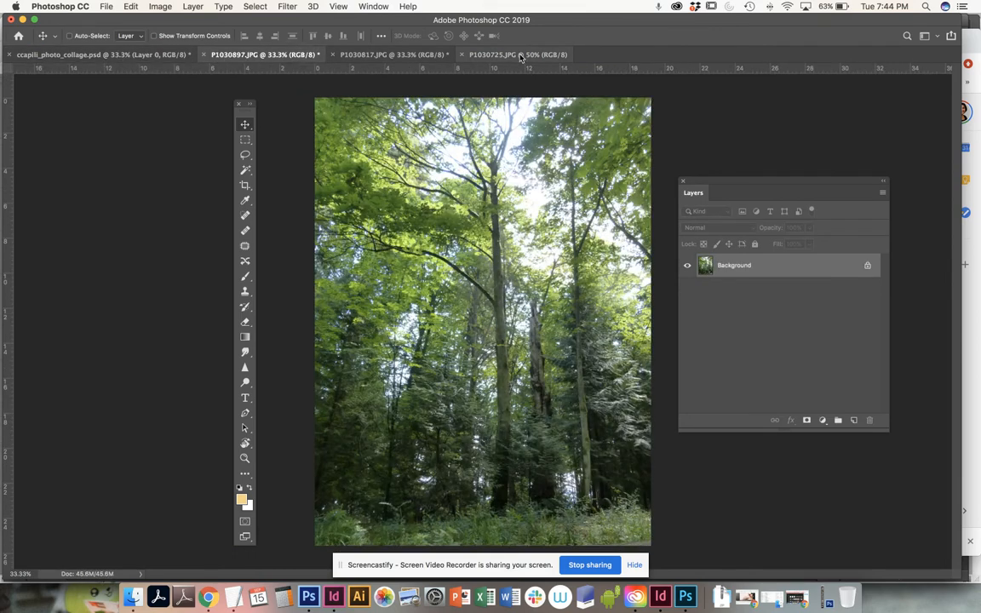
pyautogui.click(537, 57)
pyautogui.moveTo(517, 55); pyautogui.dragTo(477, 96)
pyautogui.moveTo(416, 57); pyautogui.dragTo(334, 147)
pyautogui.moveTo(241, 57); pyautogui.dragTo(127, 165)
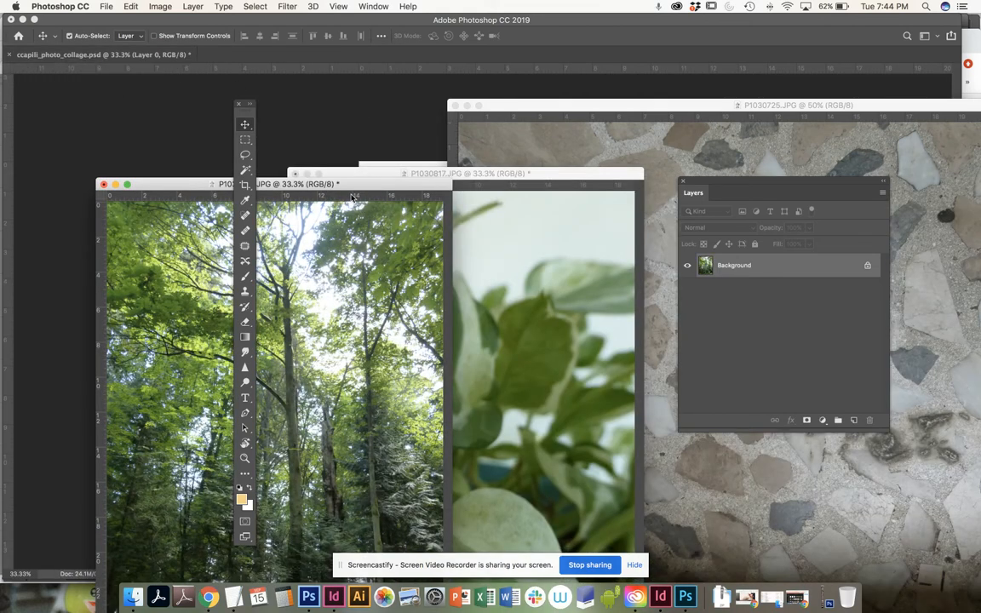
# Step: Zoom the P1030897.JPG and P1030817.JPG windows out to 16.7% and the P1030725.JPG window to 25%
pyautogui.press('super+minus')
pyautogui.press('super+minus')
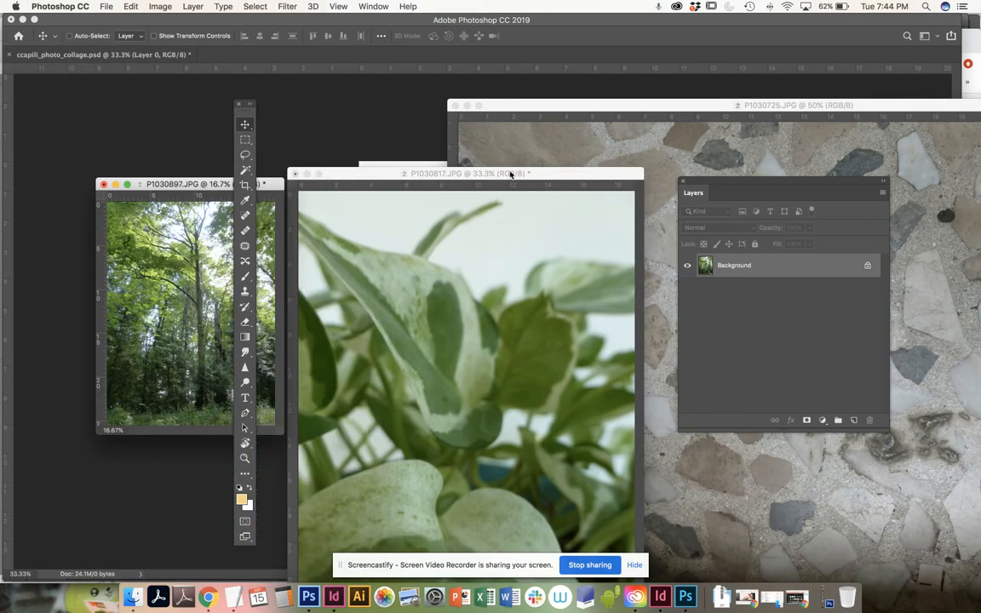
pyautogui.click(510, 174)
pyautogui.press('super+minus')
pyautogui.press('super+minus')
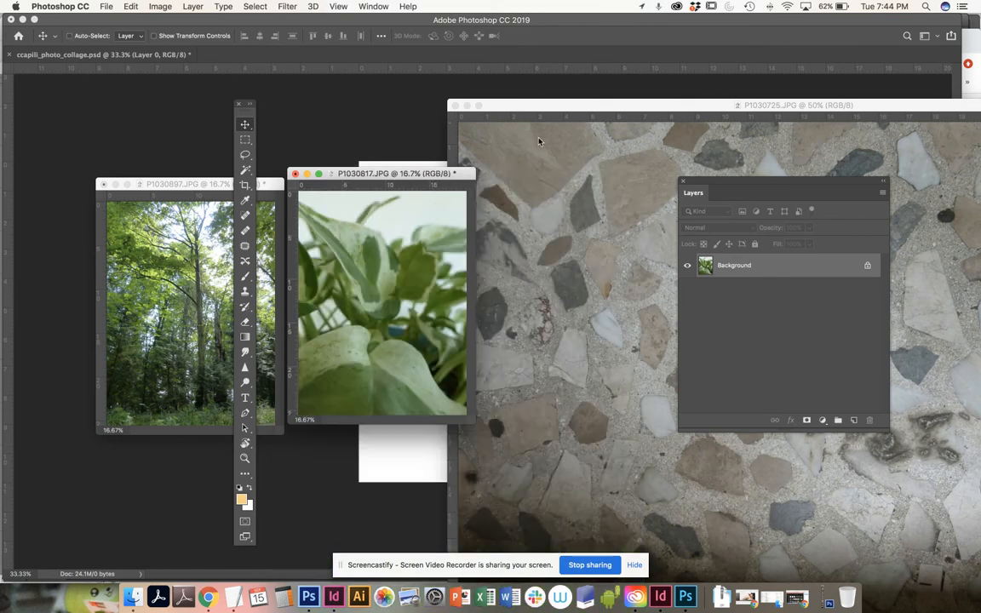
pyautogui.click(592, 110)
pyautogui.press('super+minus')
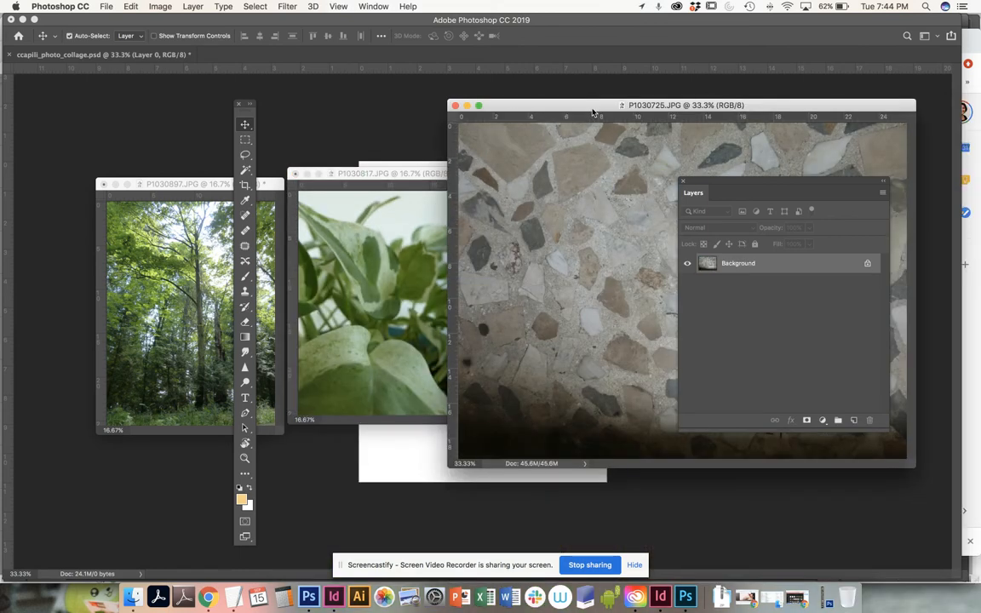
pyautogui.press('super+minus')
# Step: Spread the three photo windows side by side above the collage page and move the Layers palette lower, clear of them
pyautogui.moveTo(699, 108); pyautogui.dragTo(780, 108)
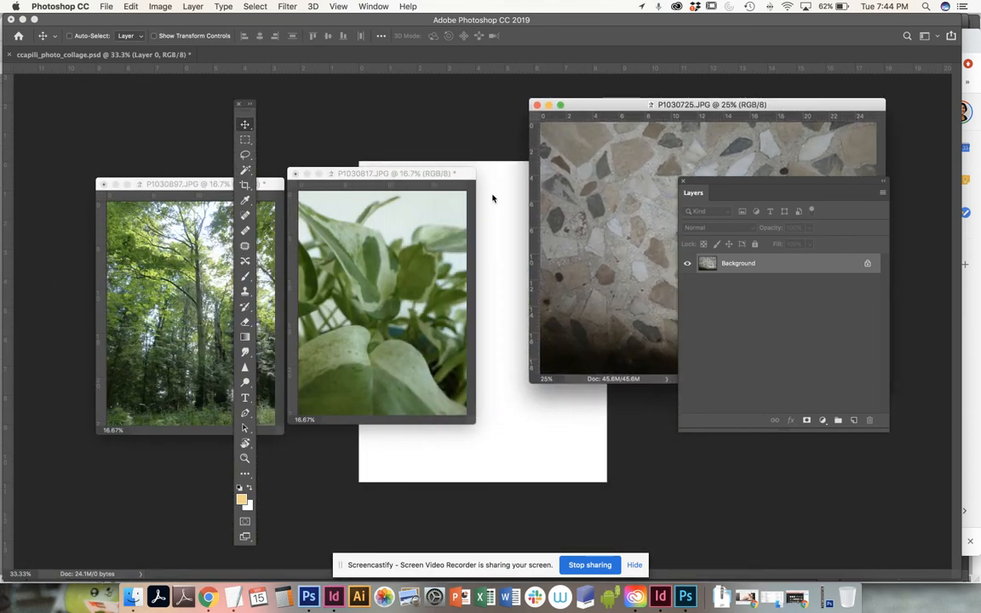
pyautogui.moveTo(451, 176); pyautogui.dragTo(407, 94)
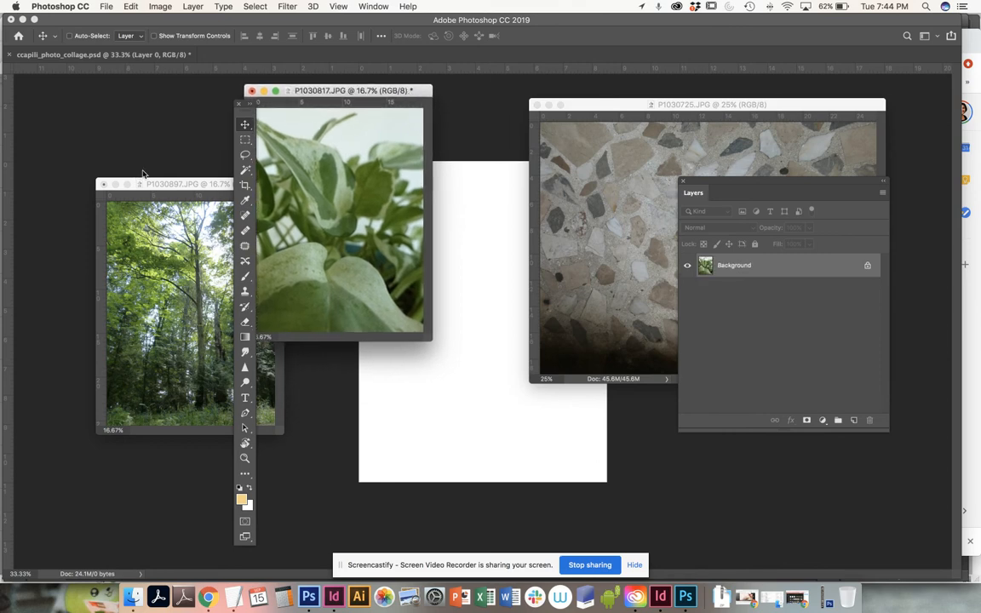
pyautogui.moveTo(171, 187); pyautogui.dragTo(87, 92)
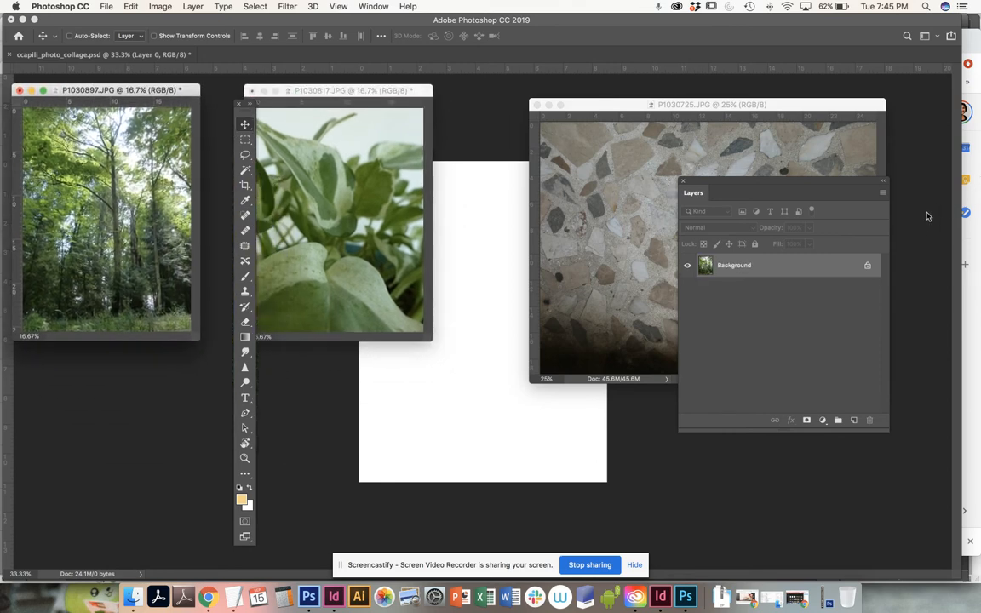
pyautogui.moveTo(804, 187); pyautogui.dragTo(868, 280)
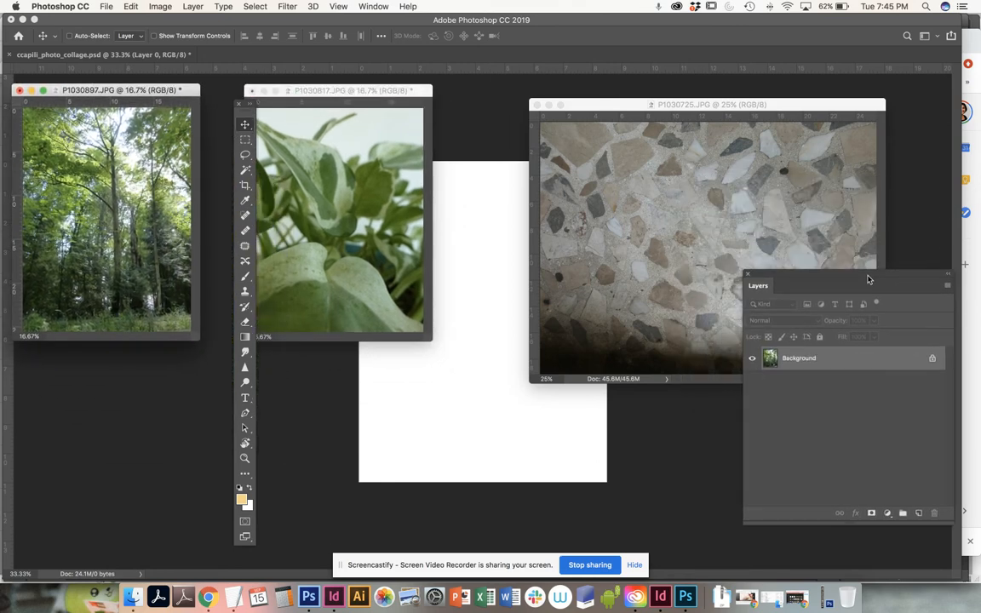
pyautogui.click(764, 107)
pyautogui.moveTo(713, 107); pyautogui.dragTo(624, 95)
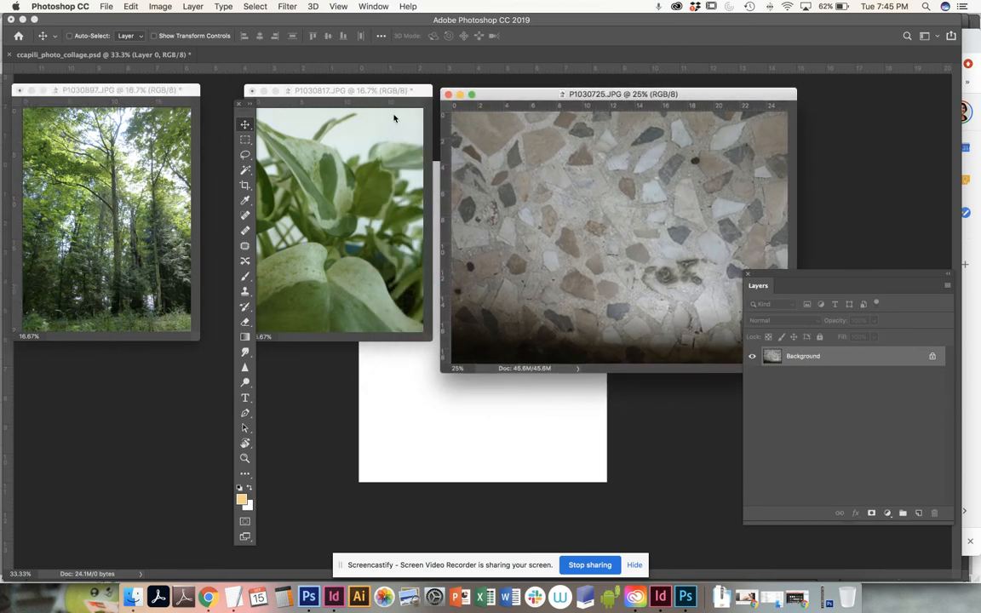
# Step: Minimize the P1030817.JPG and P1030897.JPG windows, and shift the terrazzo photo window and the tool palette away from the page
pyautogui.click(263, 91)
pyautogui.click(31, 90)
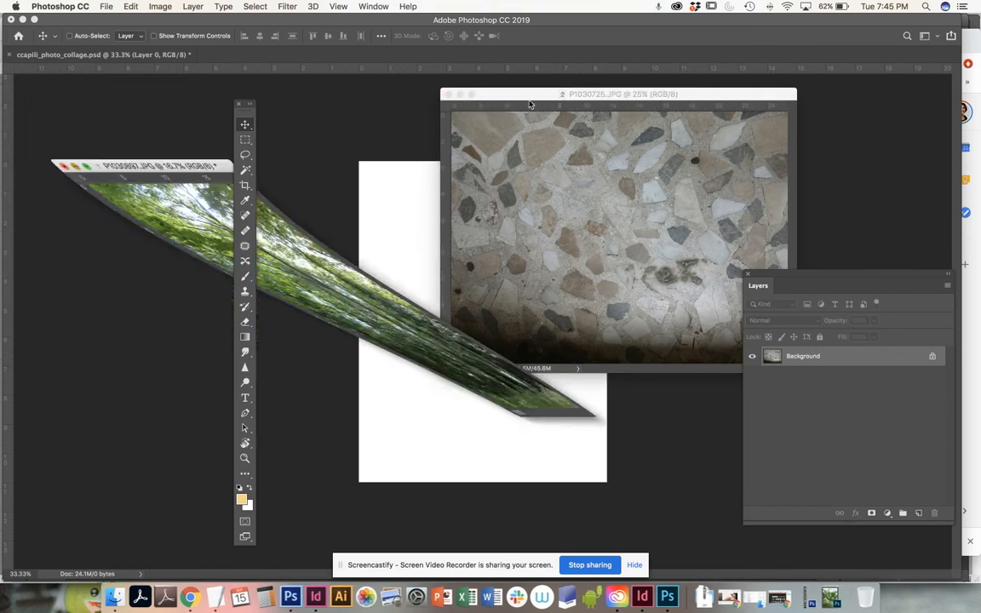
pyautogui.moveTo(544, 96); pyautogui.dragTo(369, 94)
pyautogui.moveTo(244, 117); pyautogui.dragTo(71, 111)
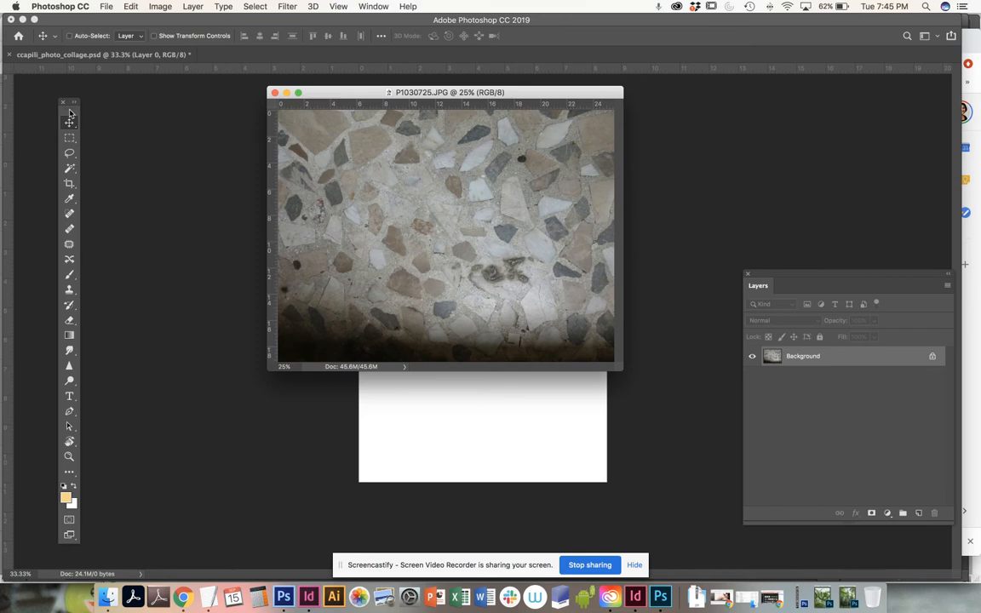
pyautogui.moveTo(362, 98); pyautogui.dragTo(226, 103)
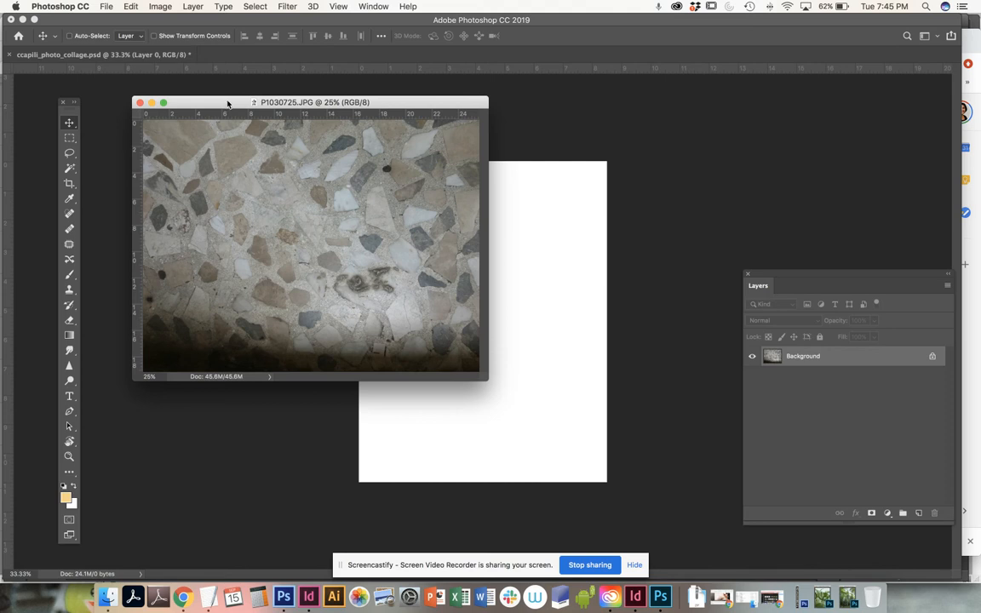
# Step: Float ccapili_photo_collage.psd in its own window and bring P1030897.JPG, P1030817.JPG and P1030725.JPG back to the front
pyautogui.click(68, 55)
pyautogui.moveTo(103, 53); pyautogui.dragTo(259, 88)
pyautogui.click(373, 6)
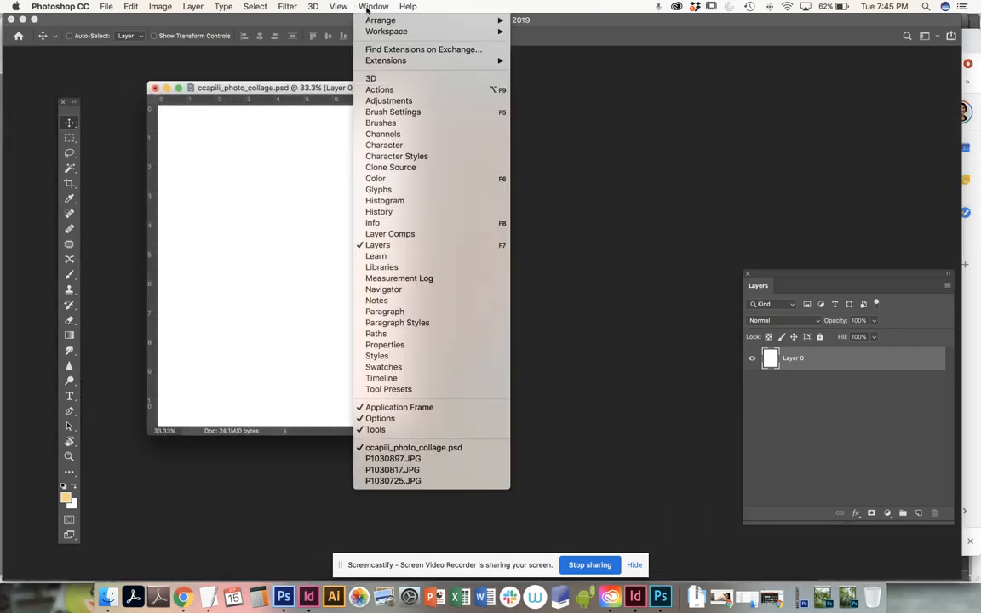
pyautogui.click(409, 459)
pyautogui.click(373, 6)
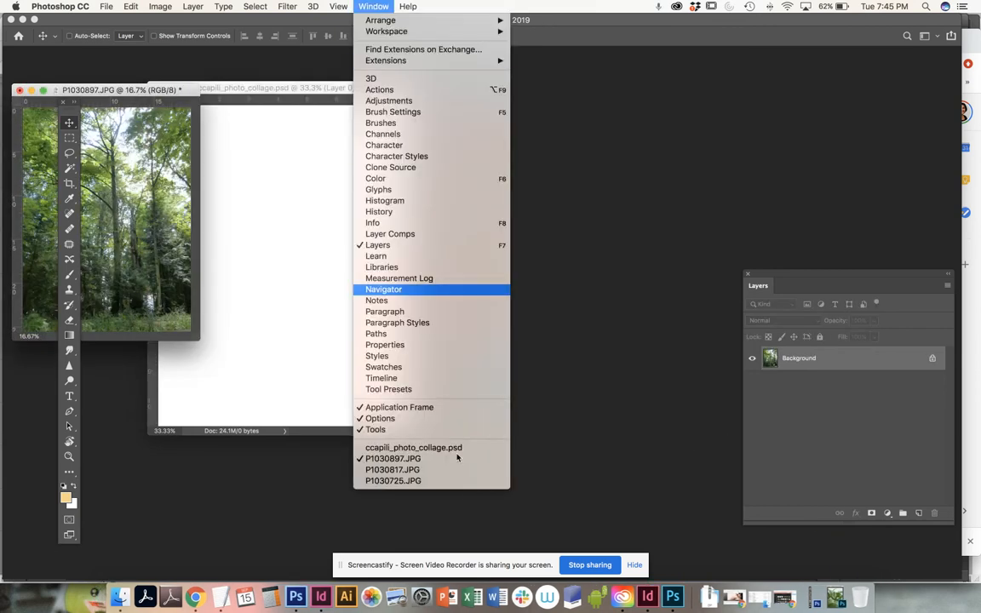
pyautogui.click(409, 466)
pyautogui.click(372, 6)
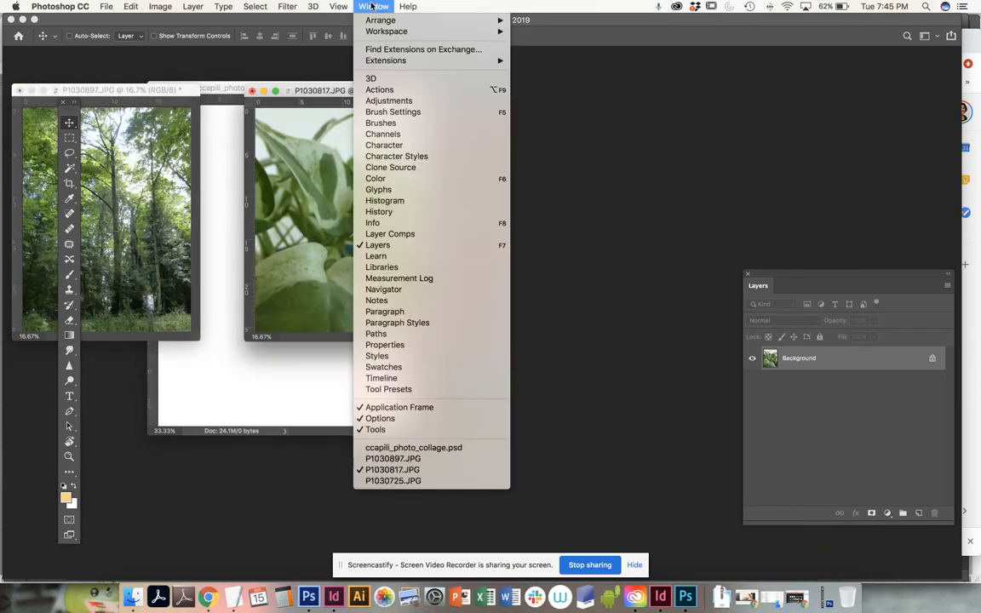
pyautogui.click(409, 482)
# Step: Clear the P1030817.JPG and P1030897.JPG windows from the workspace and place the P1030725.JPG window directly beside the collage document
pyautogui.moveTo(193, 106); pyautogui.dragTo(548, 94)
pyautogui.click(372, 94)
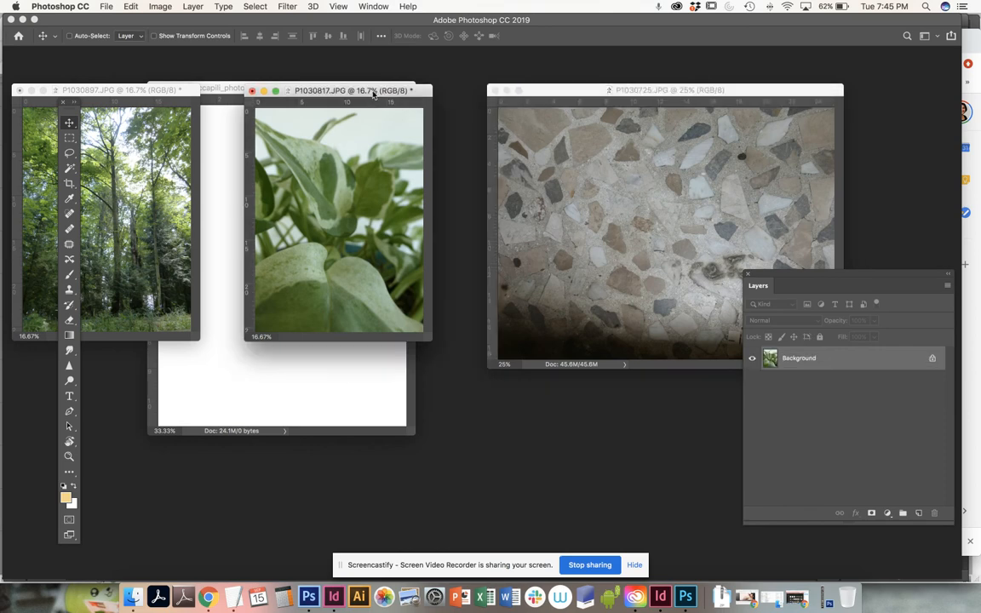
pyautogui.click(251, 91)
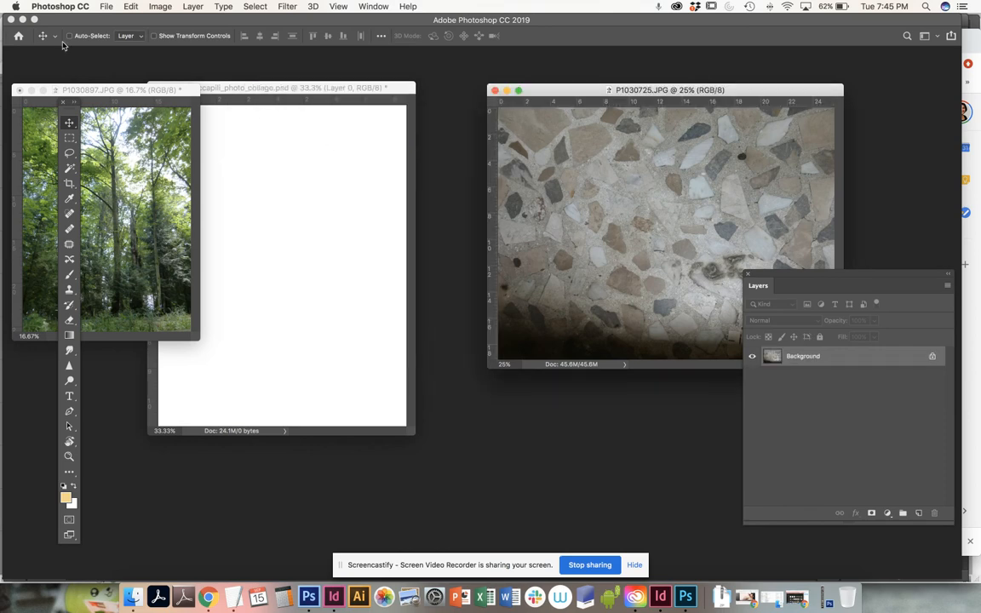
pyautogui.click(20, 90)
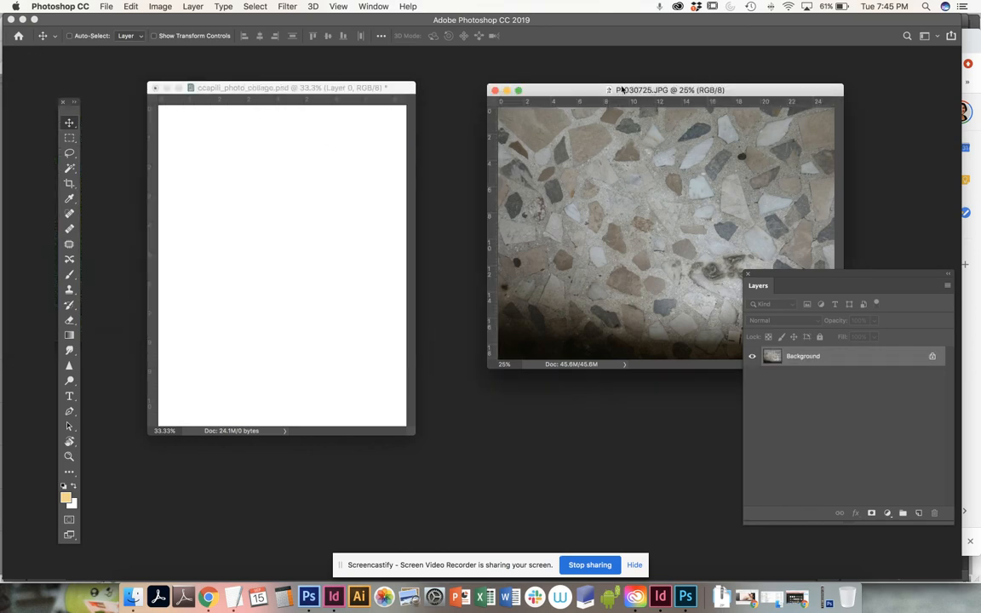
pyautogui.moveTo(576, 92); pyautogui.dragTo(520, 89)
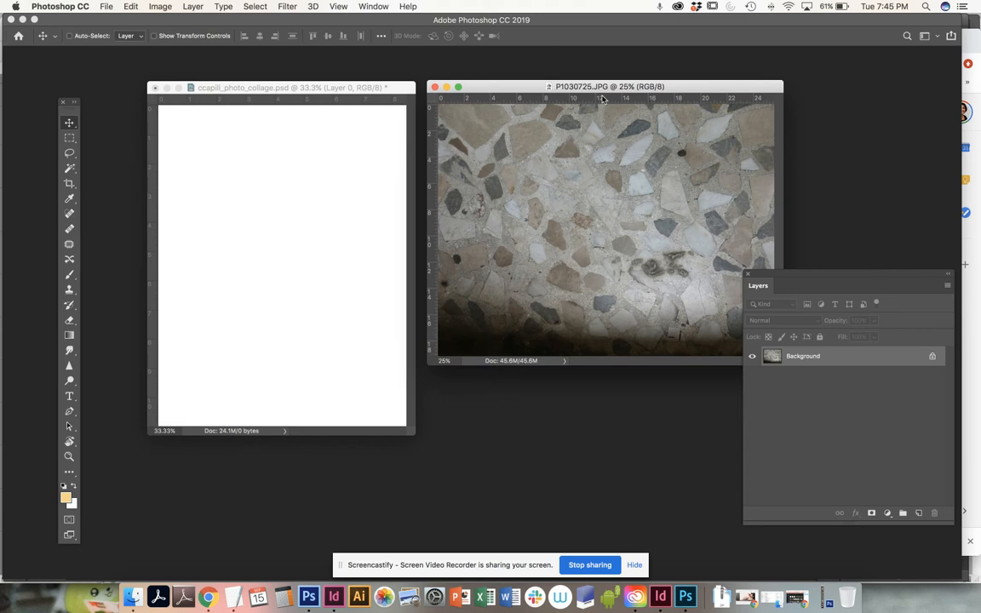
# Step: Select about the left two-thirds of the P1030725.JPG photo at full height with the Rectangular Marquee tool
pyautogui.click(70, 139)
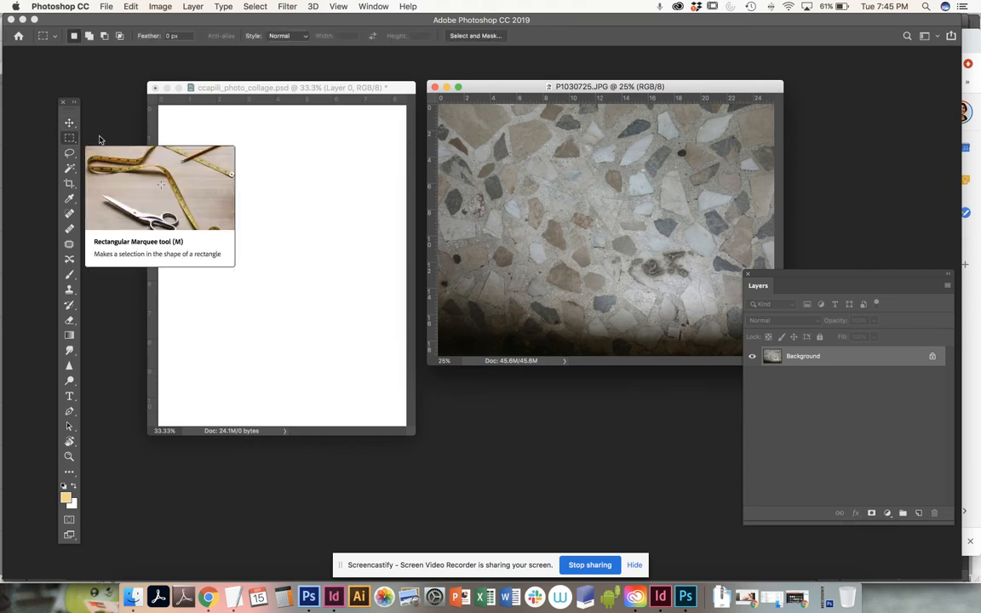
pyautogui.moveTo(440, 102); pyautogui.dragTo(659, 395)
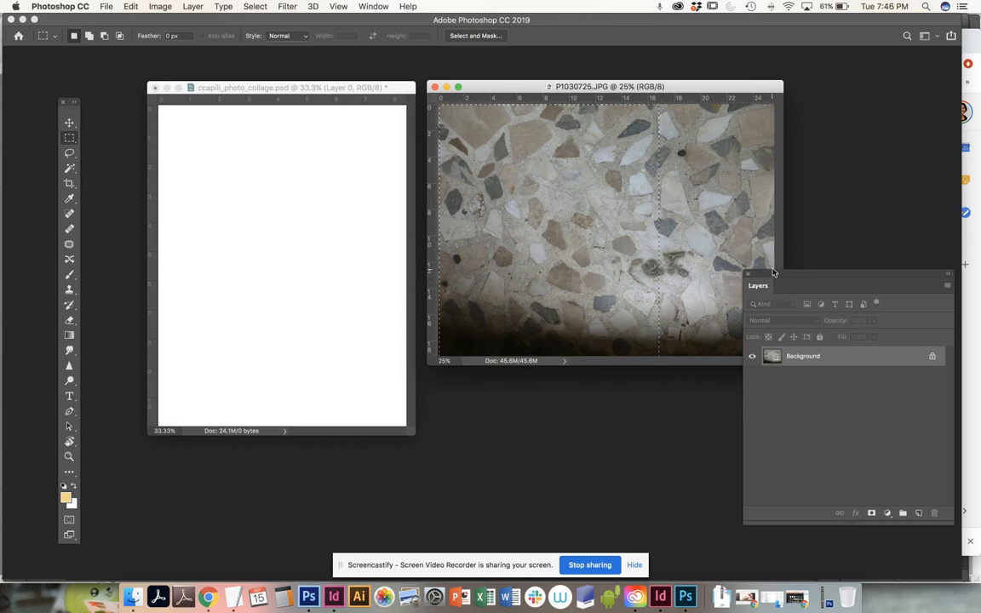
# Step: Shrink the Layers palette and place it beside the terrazzo photo, and enlarge the photo's window around the image
pyautogui.moveTo(771, 276); pyautogui.dragTo(772, 135)
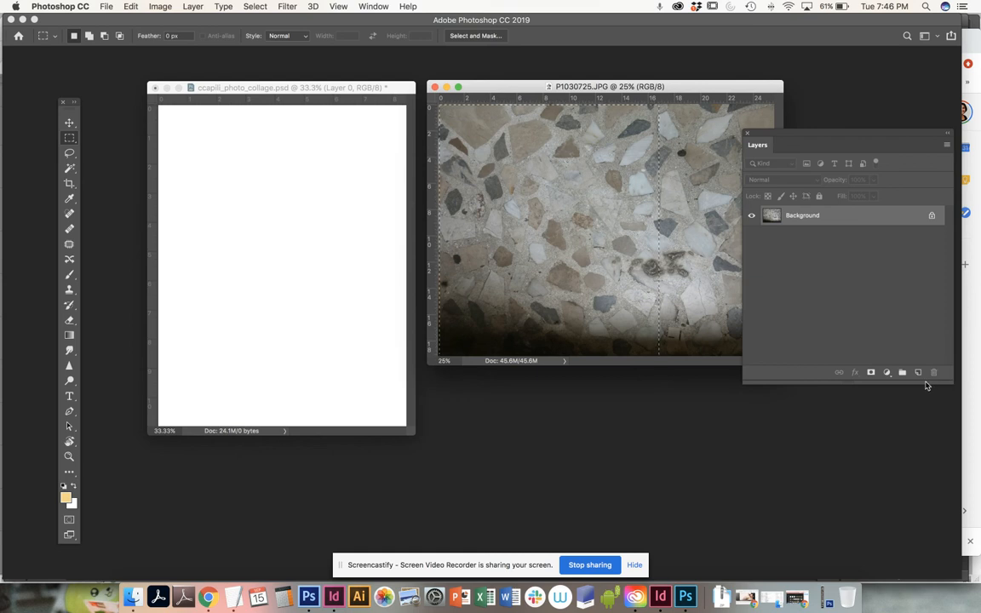
pyautogui.moveTo(928, 386); pyautogui.dragTo(856, 355)
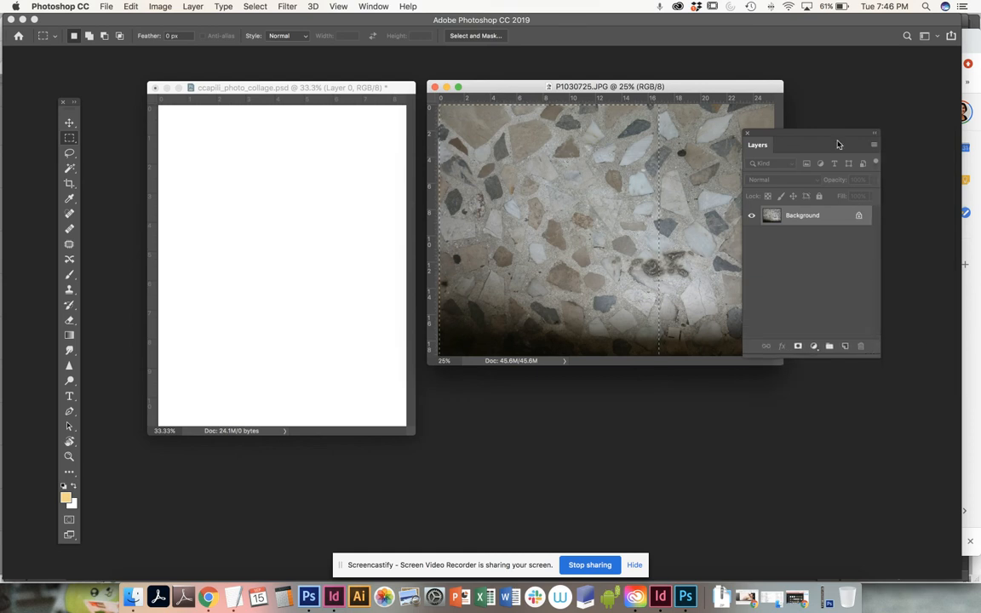
pyautogui.moveTo(838, 144); pyautogui.dragTo(895, 133)
pyautogui.moveTo(771, 351); pyautogui.dragTo(794, 457)
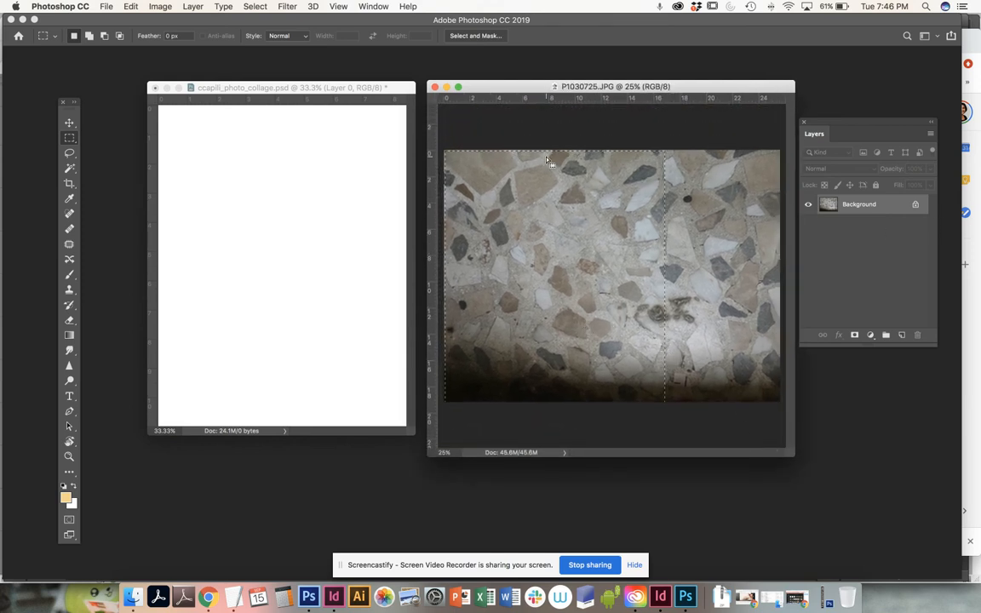
# Step: Copy the selected part of the terrazzo photo and paste it into ccapili_photo_collage.psd
pyautogui.click(132, 7)
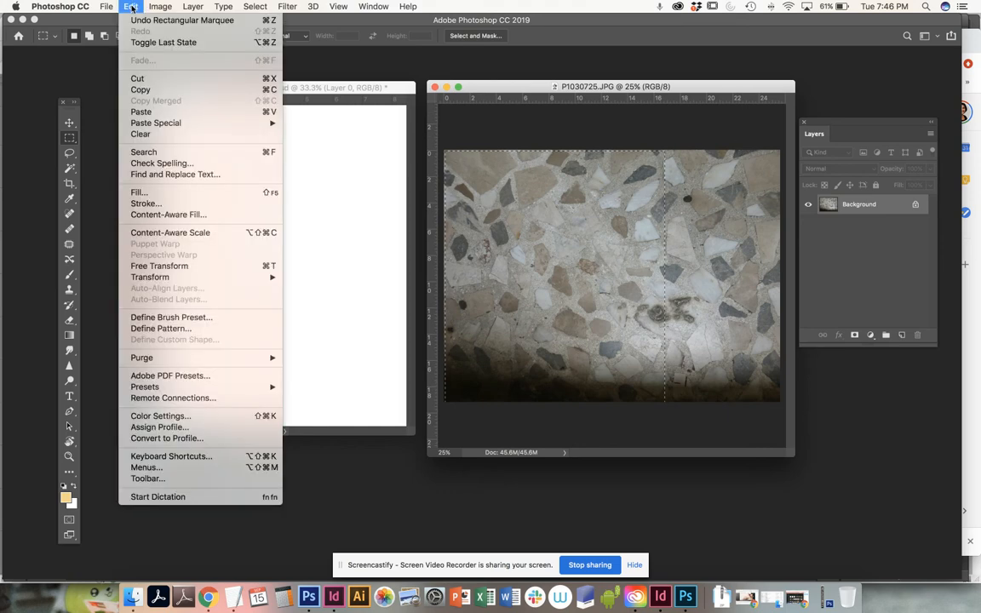
pyautogui.click(150, 88)
pyautogui.click(152, 92)
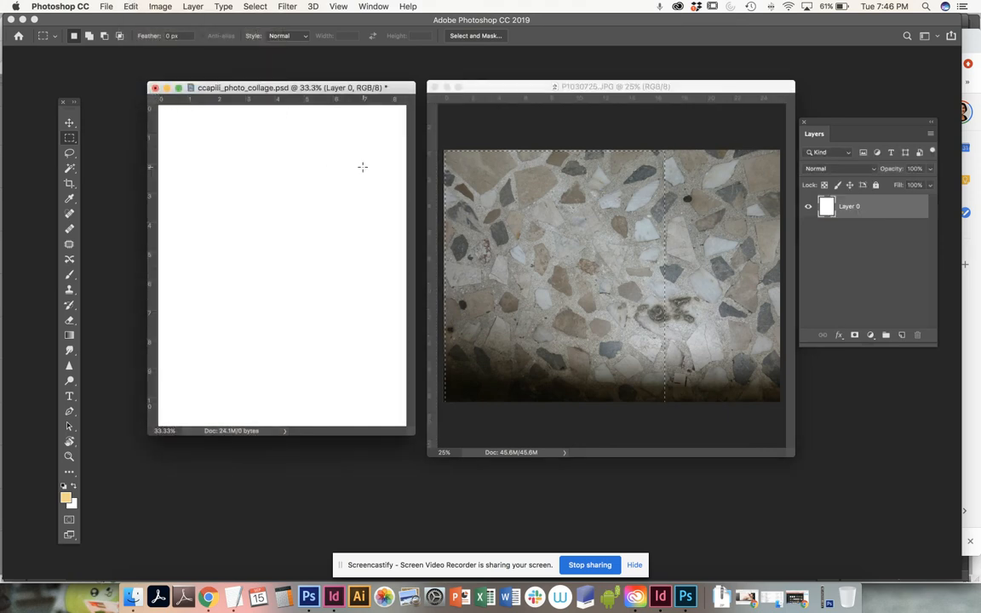
pyautogui.click(475, 88)
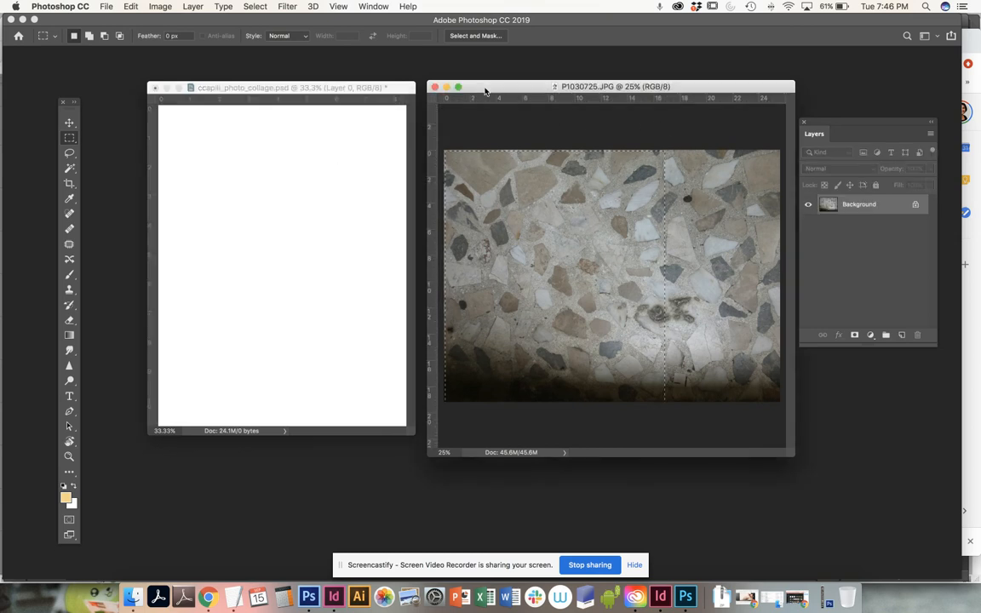
pyautogui.click(364, 94)
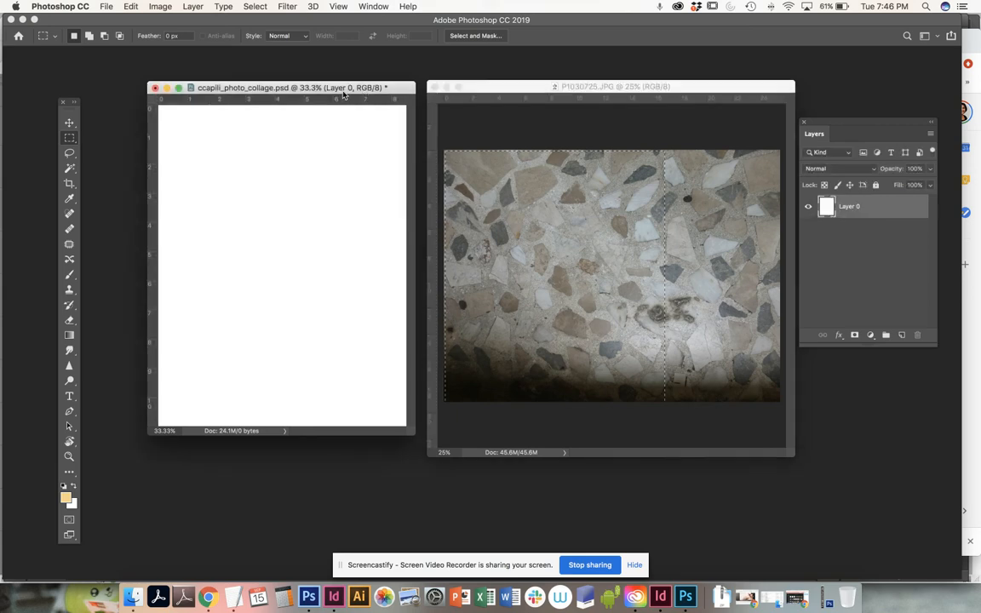
pyautogui.click(130, 7)
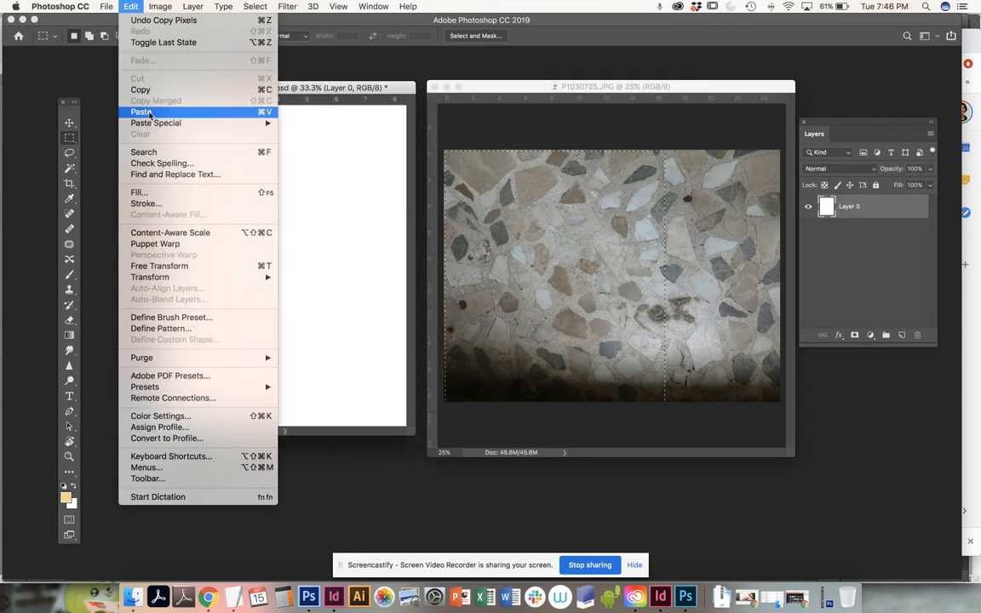
pyautogui.click(138, 104)
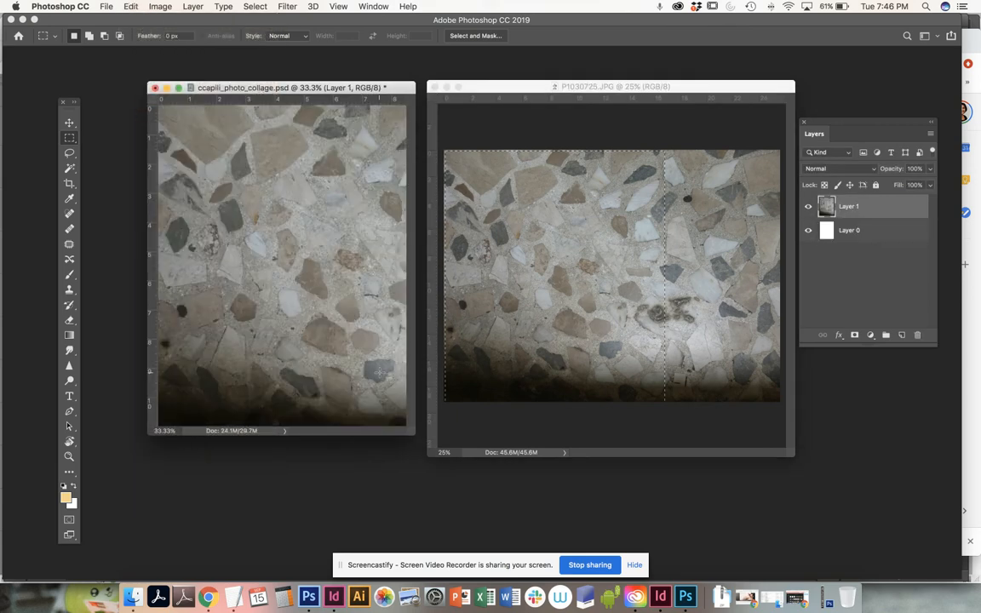
# Step: Zoom the collage document out to 25%, then enlarge and reposition its window so empty space surrounds the page
pyautogui.press('super+minus')
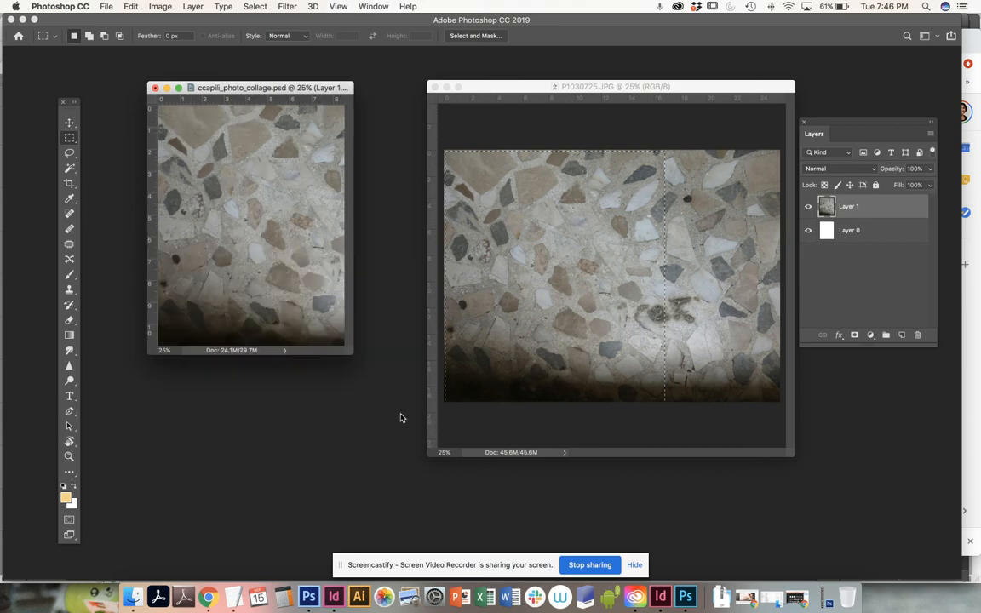
pyautogui.moveTo(346, 352); pyautogui.dragTo(412, 494)
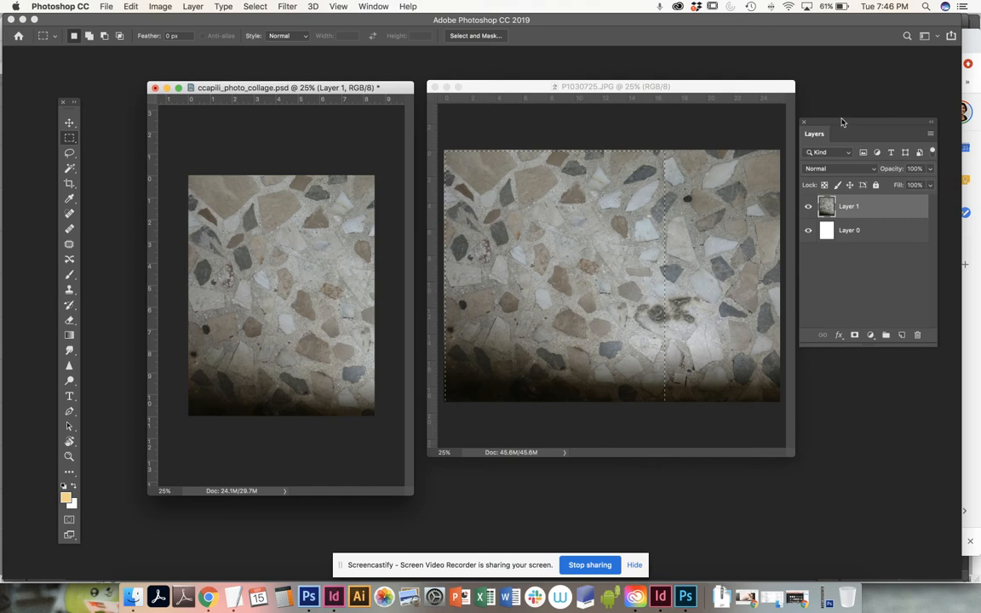
pyautogui.moveTo(295, 87)
pyautogui.mouseDown()
pyautogui.moveTo(675, 72)
pyautogui.moveTo(261, 85)
pyautogui.moveTo(284, 75)
pyautogui.mouseUp()
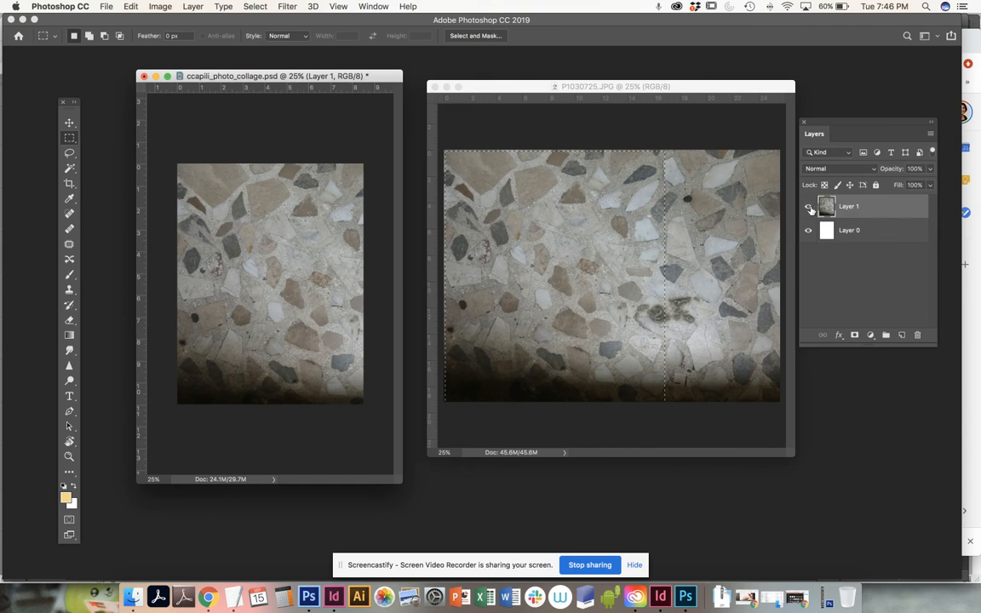
# Step: Toggle the visibility of Layer 1 off and on several times to compare the collage with and without the pasted photo
pyautogui.click(808, 207)
pyautogui.click(807, 208)
pyautogui.click(806, 208)
pyautogui.click(806, 208)
pyautogui.click(808, 207)
pyautogui.click(807, 208)
# Step: Enlarge the collage window at 16.7% zoom and move Layer 1 toward the page's lower-left corner with the Move tool
pyautogui.press('super+minus')
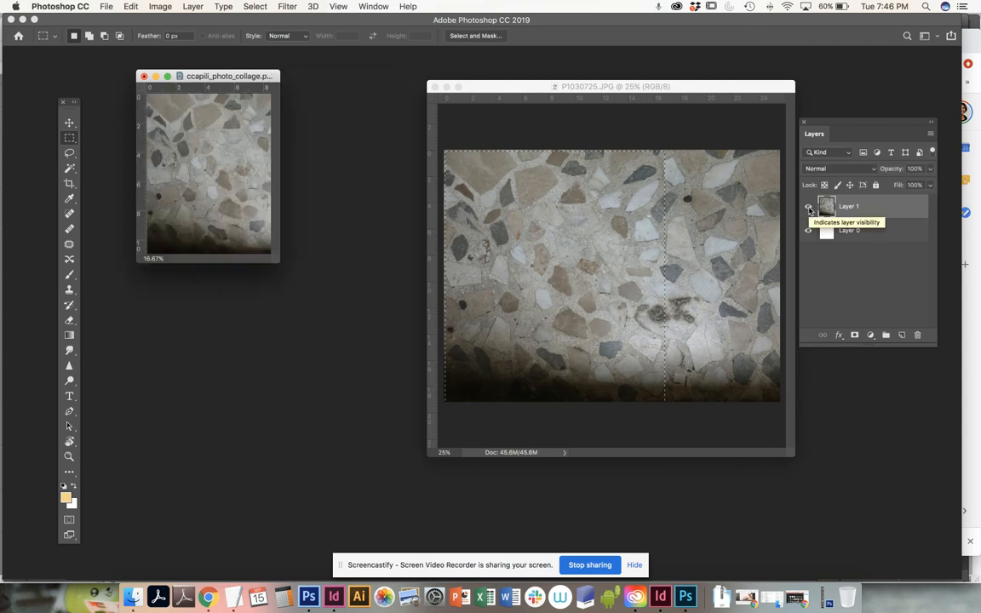
pyautogui.moveTo(267, 263); pyautogui.dragTo(412, 485)
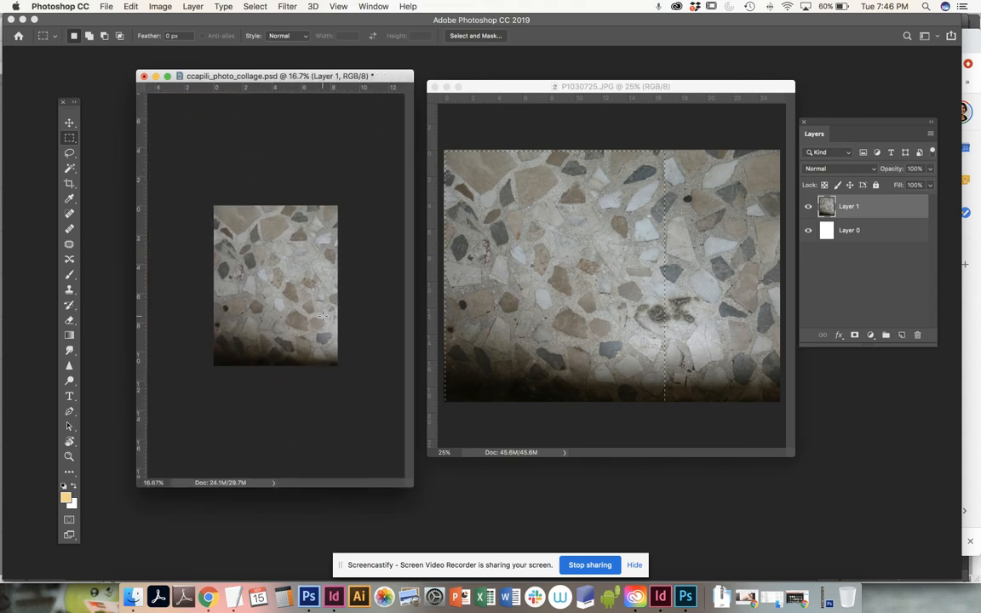
pyautogui.click(69, 120)
pyautogui.moveTo(265, 268); pyautogui.dragTo(240, 349)
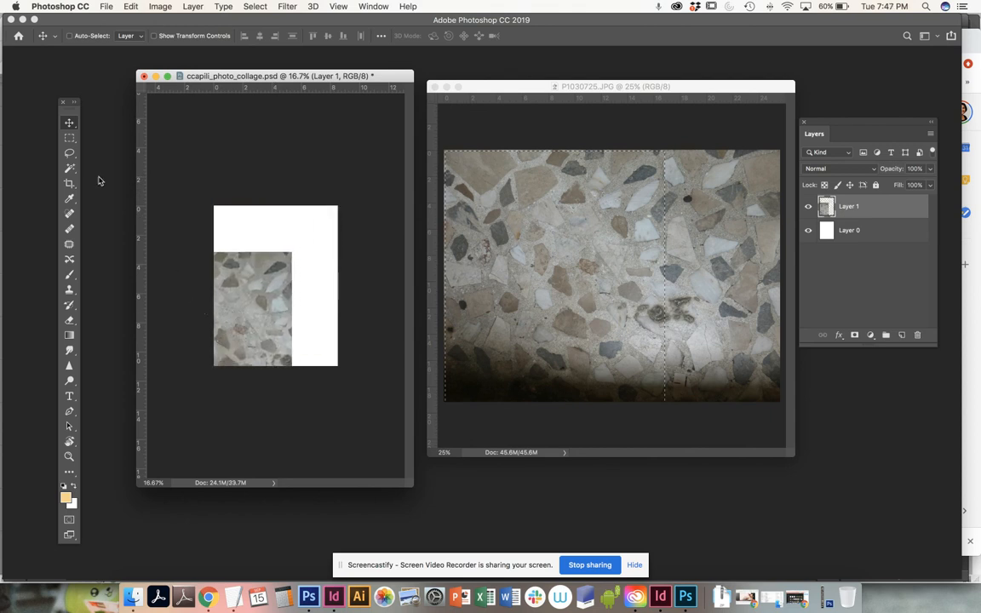
# Step: Move Layer 1 to cover the whole page and scale it proportionally to about 56% with Free Transform
pyautogui.moveTo(282, 306); pyautogui.dragTo(315, 261)
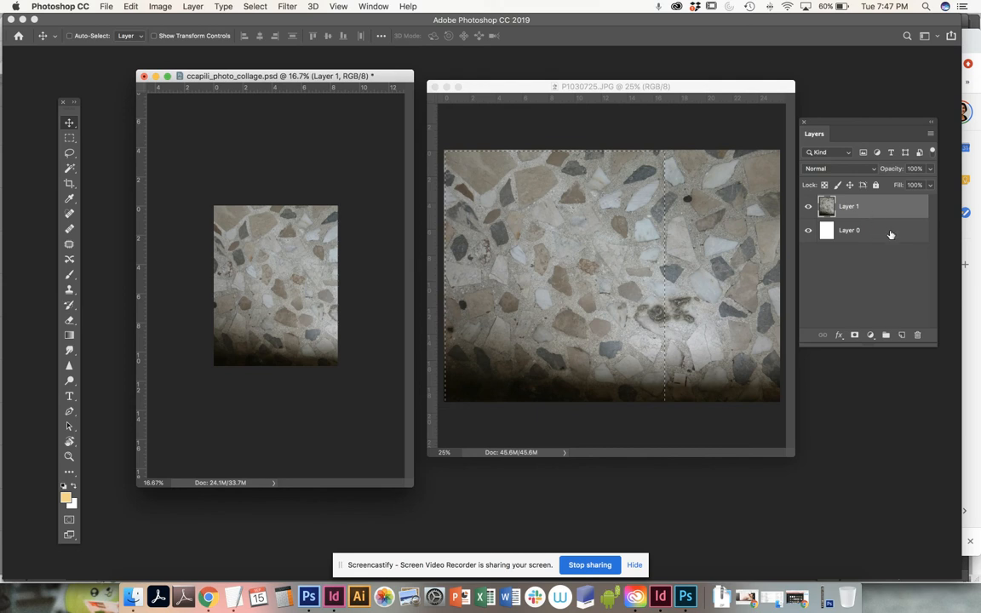
pyautogui.click(162, 7)
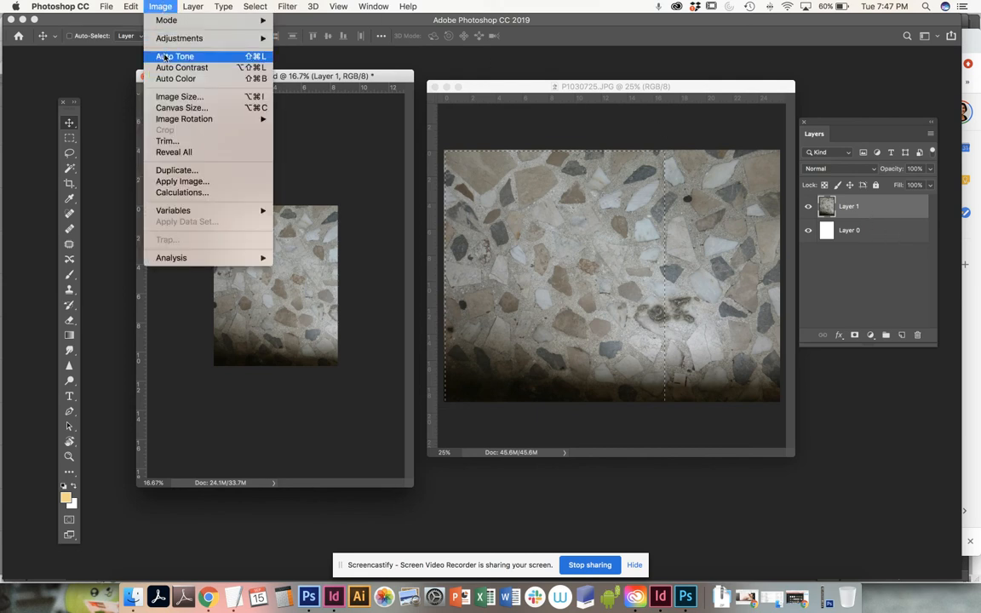
pyautogui.moveTo(133, 7)
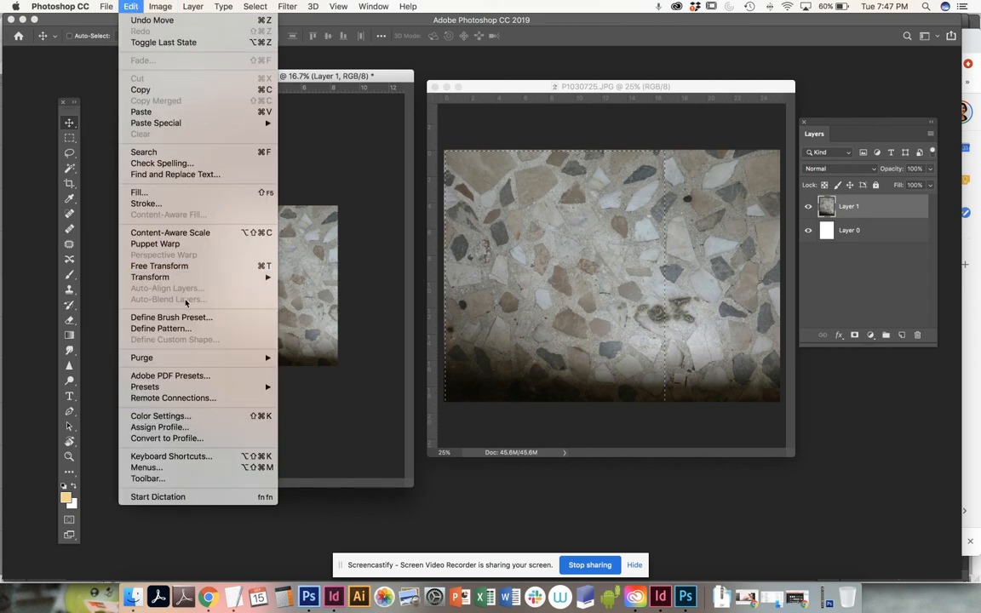
pyautogui.click(189, 266)
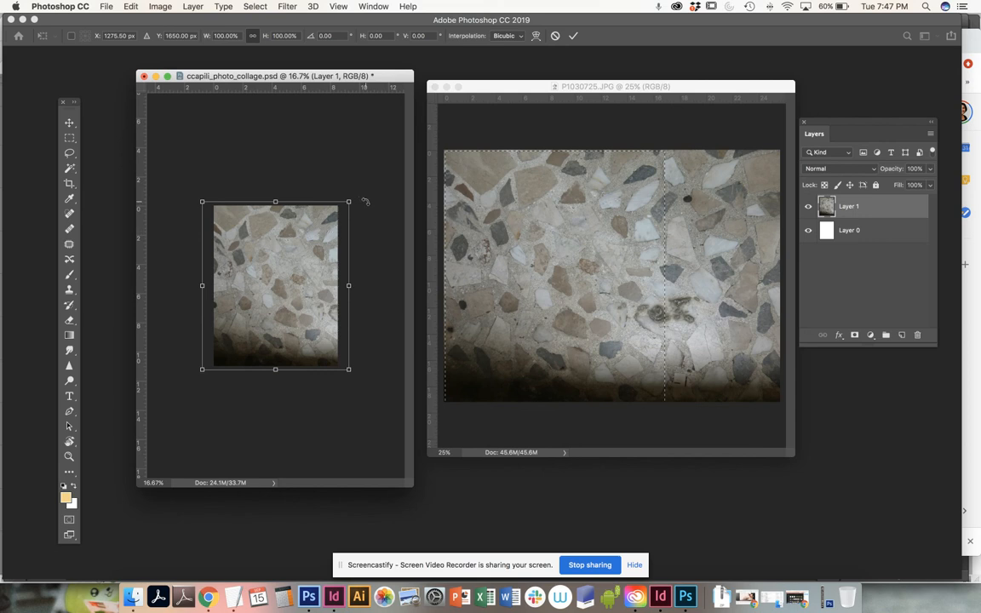
pyautogui.moveTo(349, 199); pyautogui.dragTo(274, 264)
pyautogui.press('super+equal')
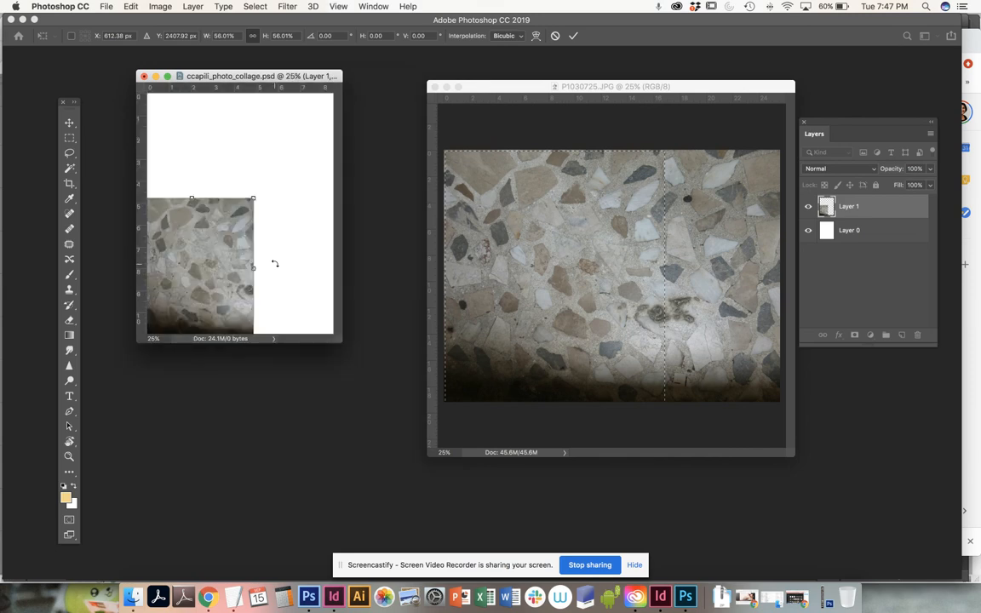
pyautogui.press('super+equal')
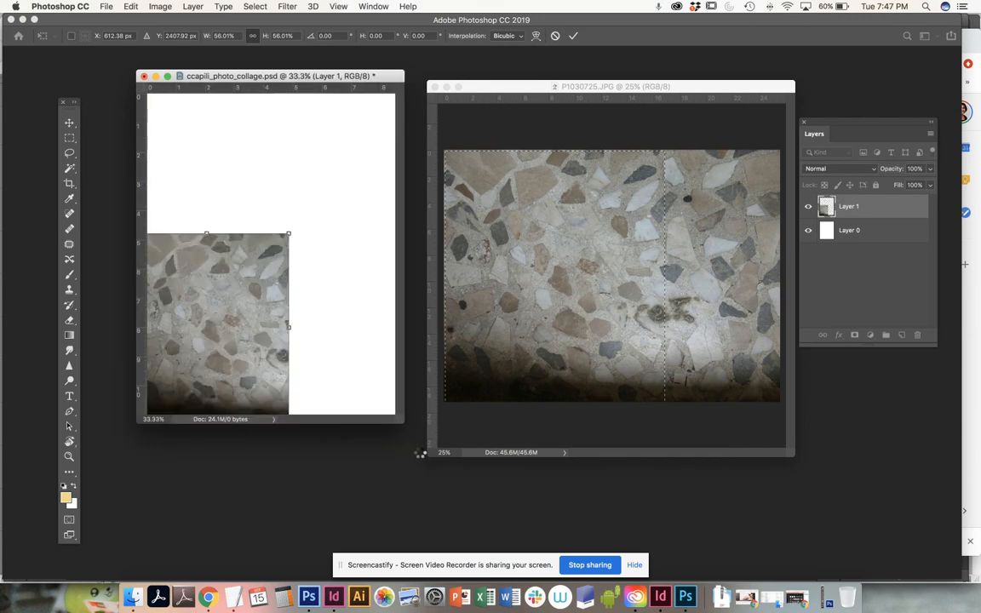
pyautogui.press('Return')
# Step: Enlarge the collage window to show empty space around the page and undo the Free Transform of Layer 1
pyautogui.moveTo(404, 421); pyautogui.dragTo(512, 510)
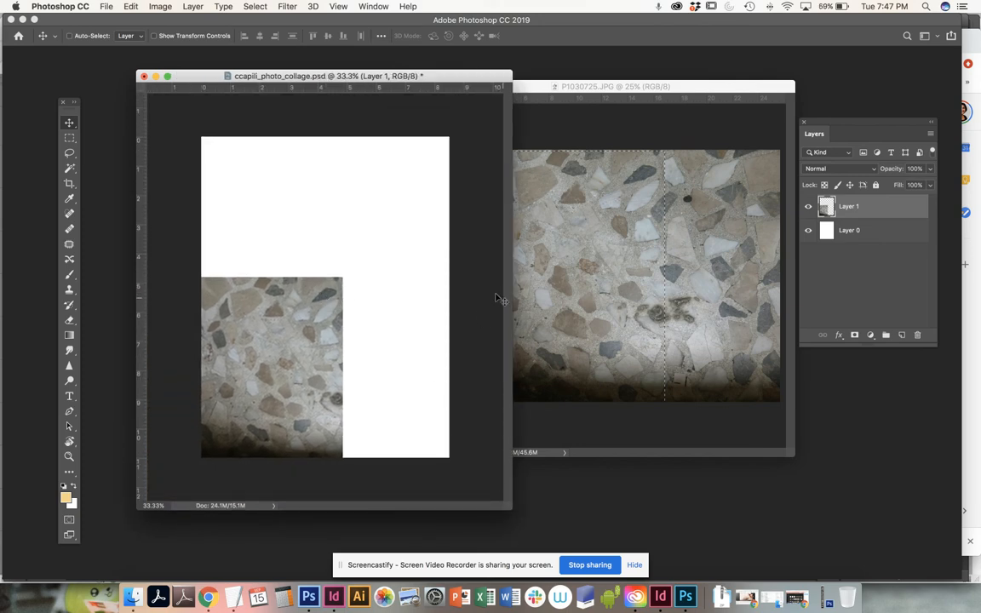
pyautogui.press('super+z')
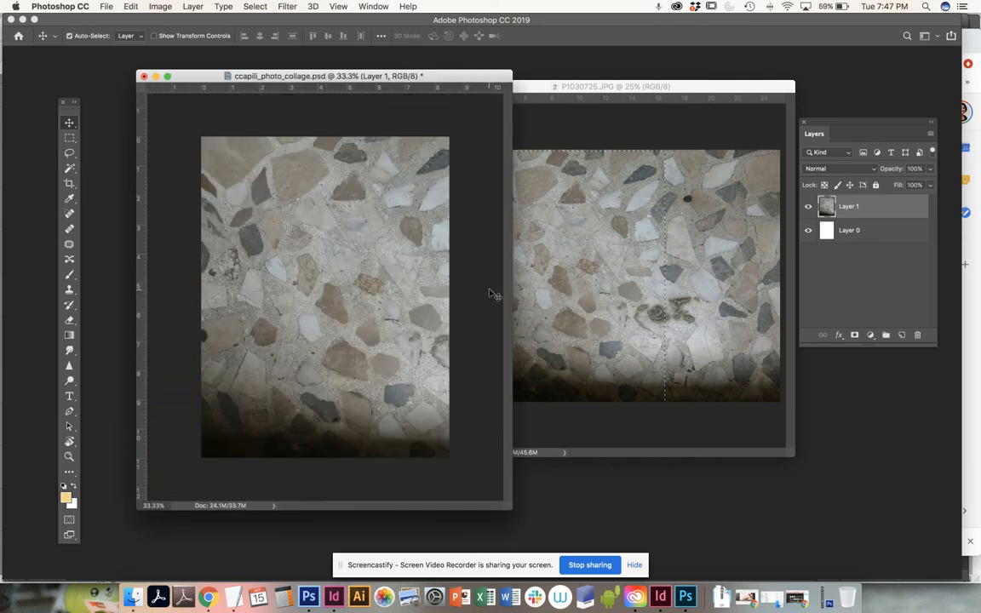
# Step: Free Transform Layer 1, scaling it proportionally to about 69%, rotating it -90° and placing it across the page's right edge
pyautogui.click(130, 7)
pyautogui.click(160, 266)
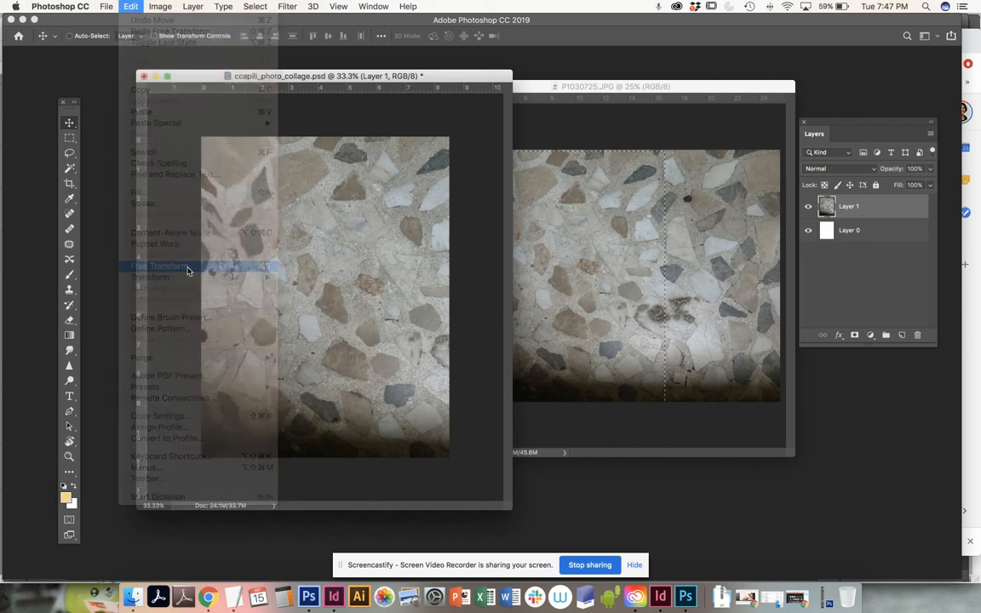
pyautogui.moveTo(469, 131); pyautogui.dragTo(374, 243)
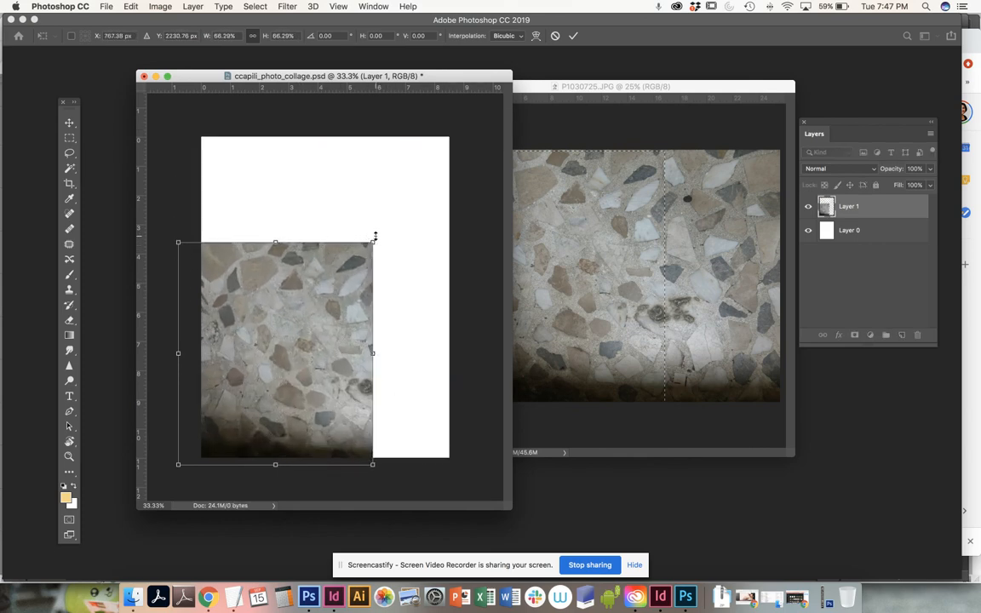
pyautogui.moveTo(288, 311); pyautogui.dragTo(337, 241)
pyautogui.moveTo(228, 394); pyautogui.dragTo(400, 342)
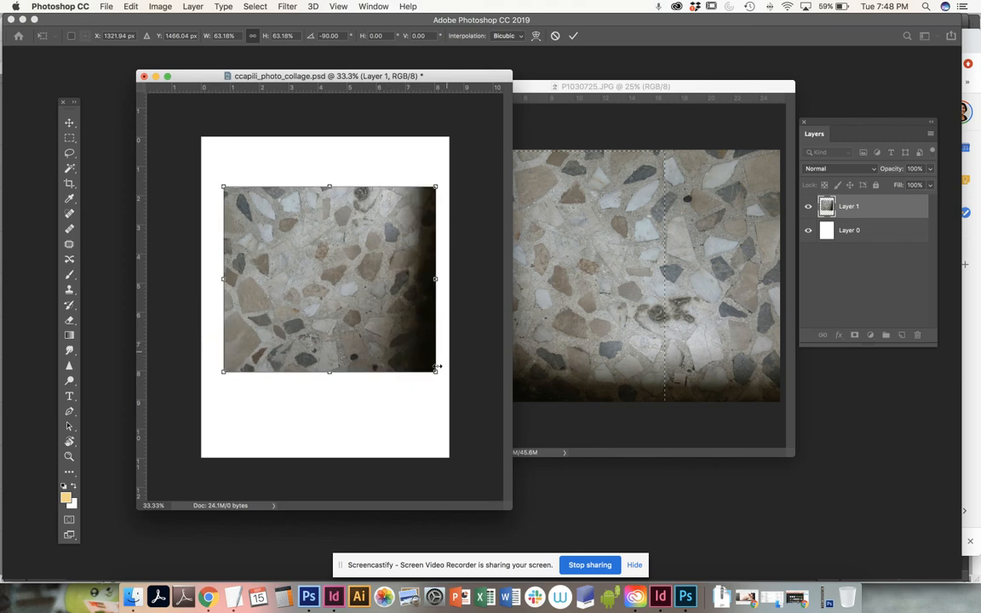
pyautogui.moveTo(442, 375); pyautogui.dragTo(457, 385)
pyautogui.moveTo(358, 293)
pyautogui.mouseDown()
pyautogui.moveTo(364, 299)
pyautogui.moveTo(349, 293)
pyautogui.moveTo(360, 298)
pyautogui.mouseUp()
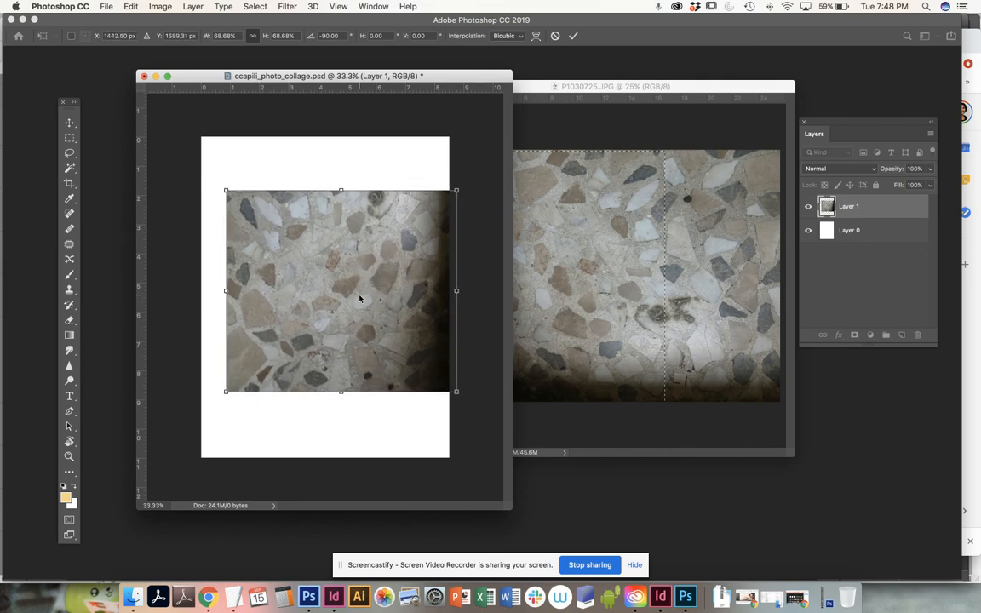
pyautogui.press('Return')
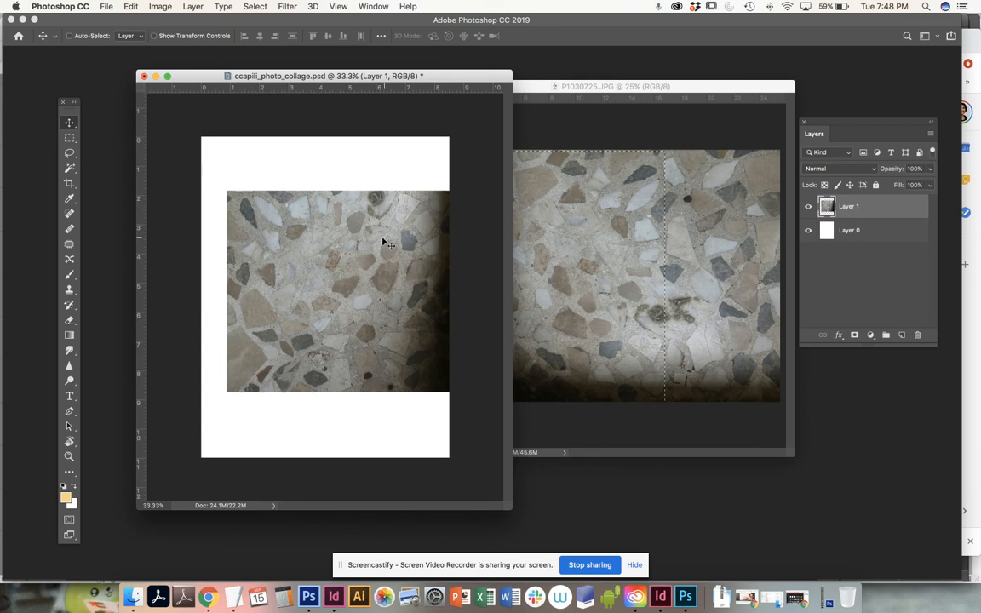
# Step: Save the collage document and move the P1030725.JPG window beside it so the two no longer overlap
pyautogui.press('super')
pyautogui.press('super+s')
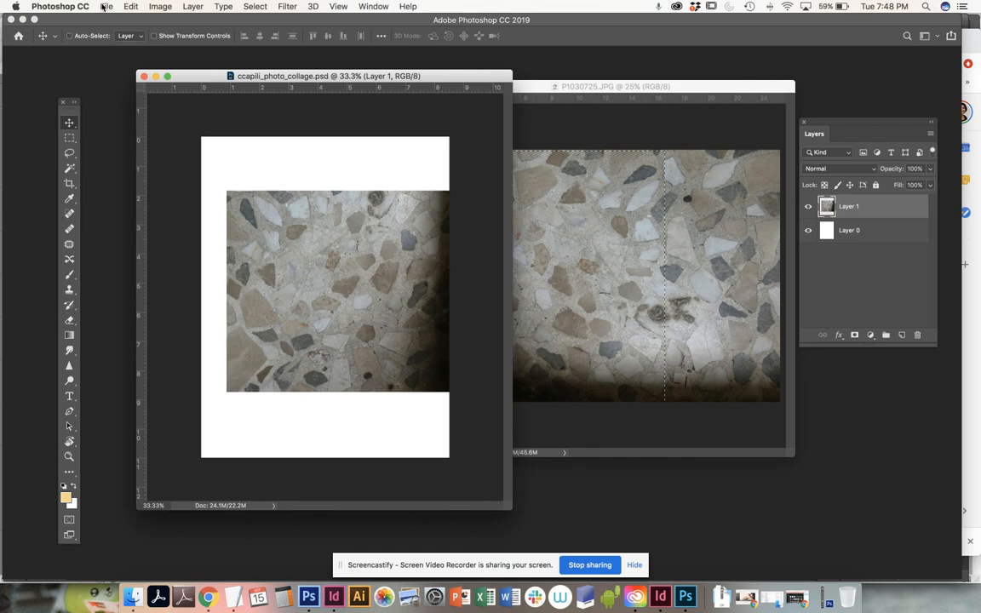
pyautogui.click(104, 7)
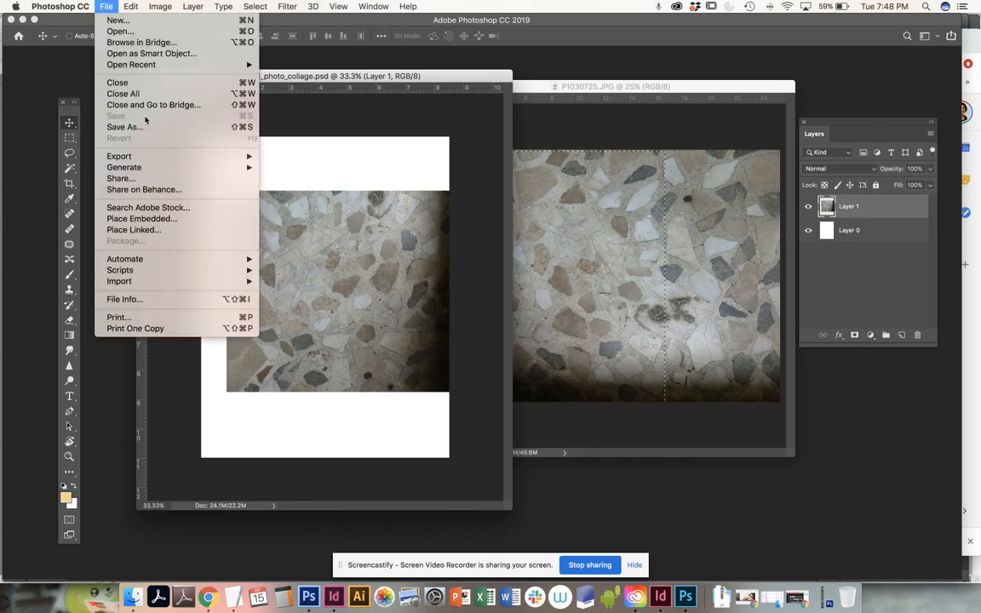
pyautogui.click(373, 127)
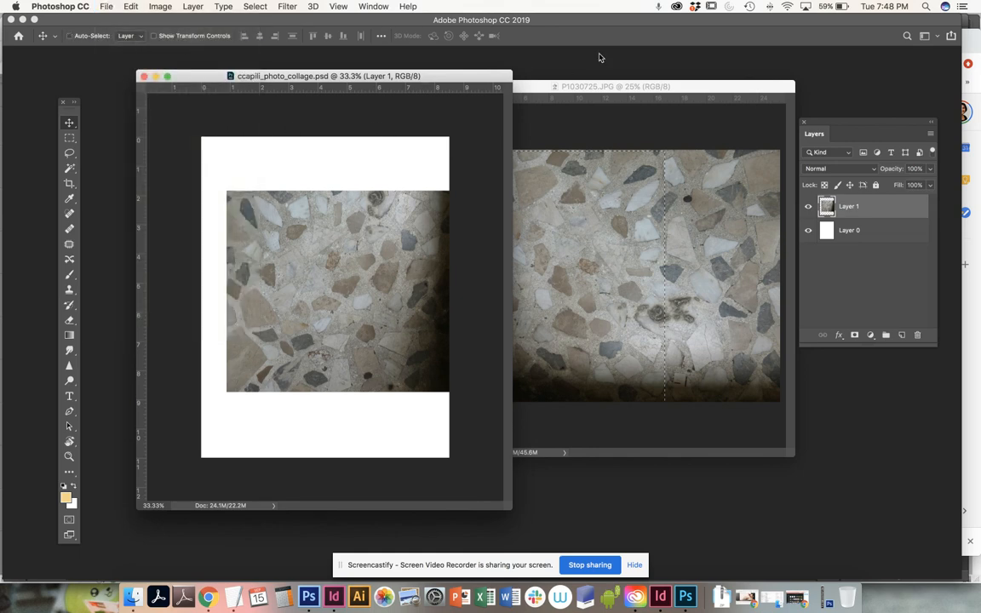
pyautogui.moveTo(584, 90); pyautogui.dragTo(602, 79)
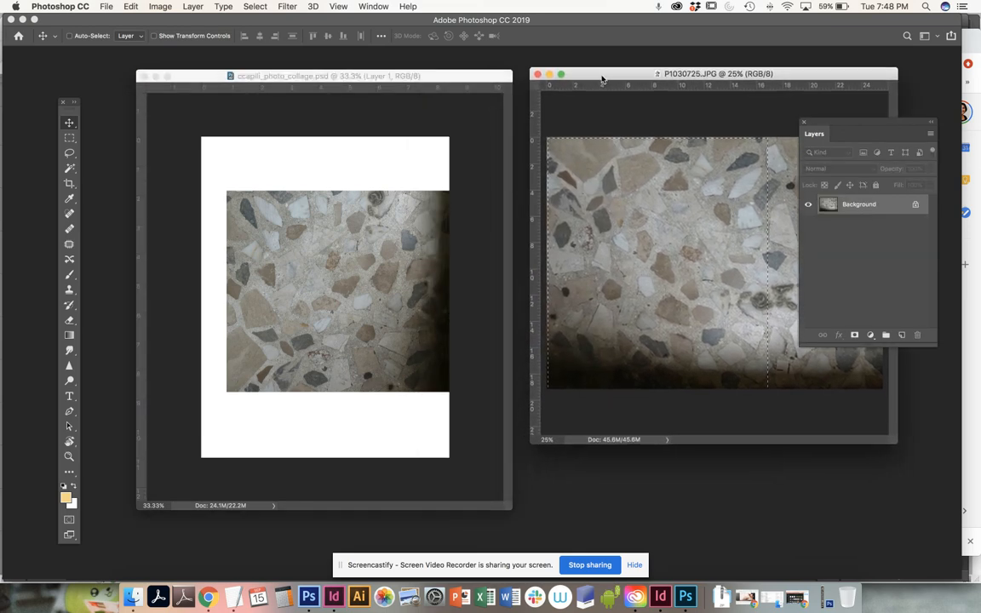